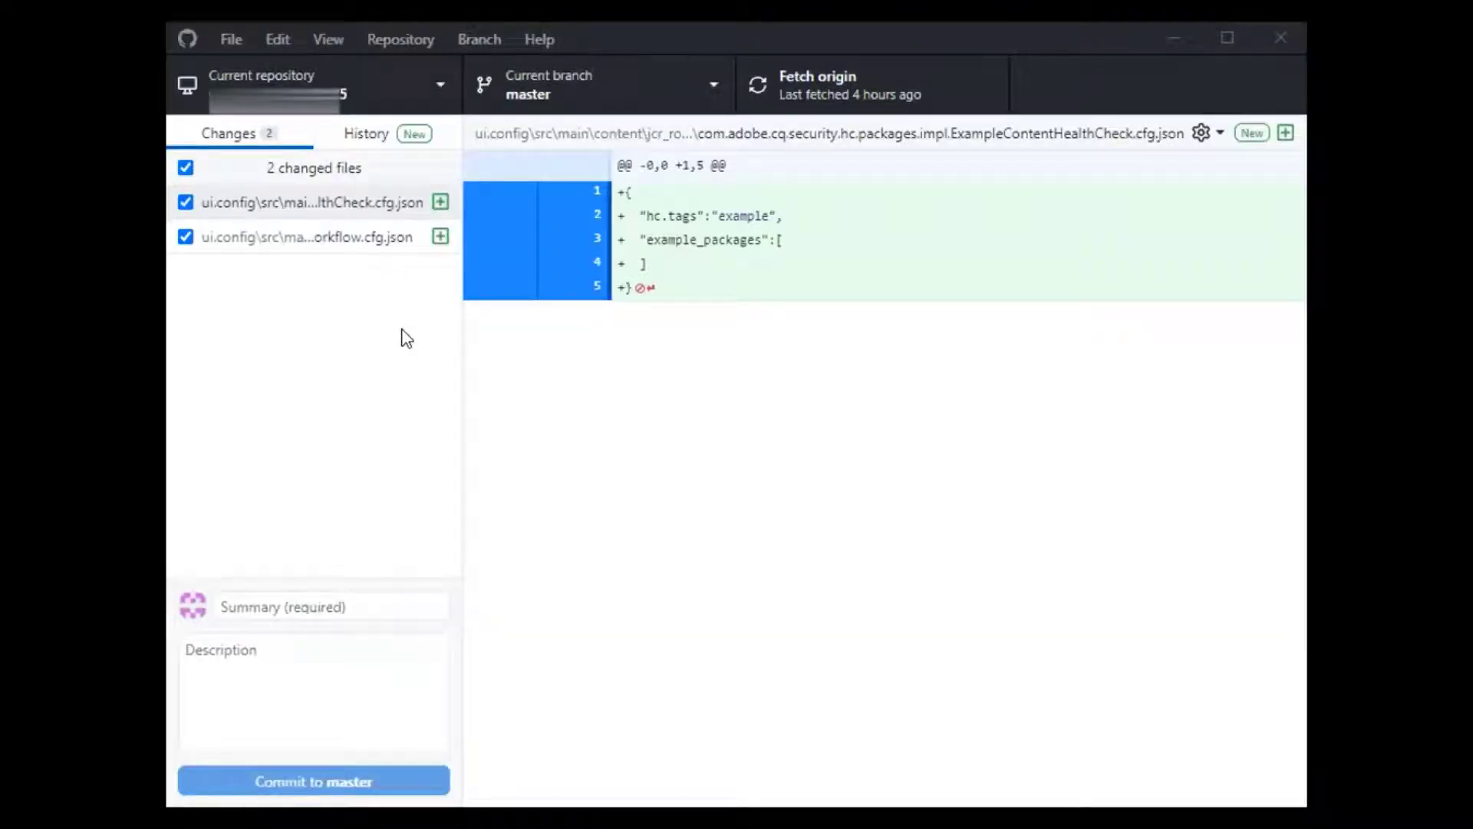
View the five added lines of EventWorkflow.cfg.json, then place the cursor in the commit Summary field
click(330, 241)
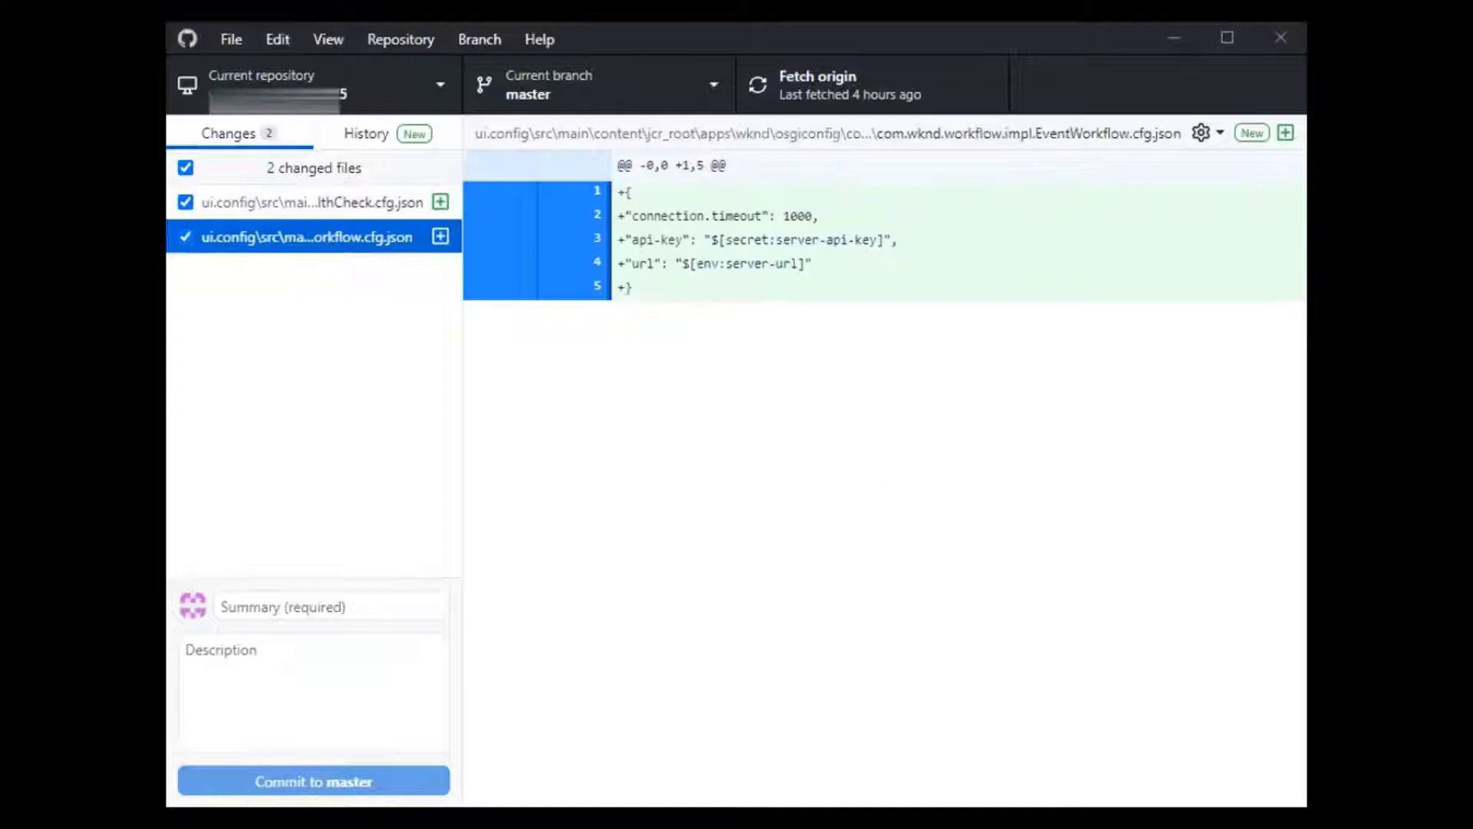
click(334, 610)
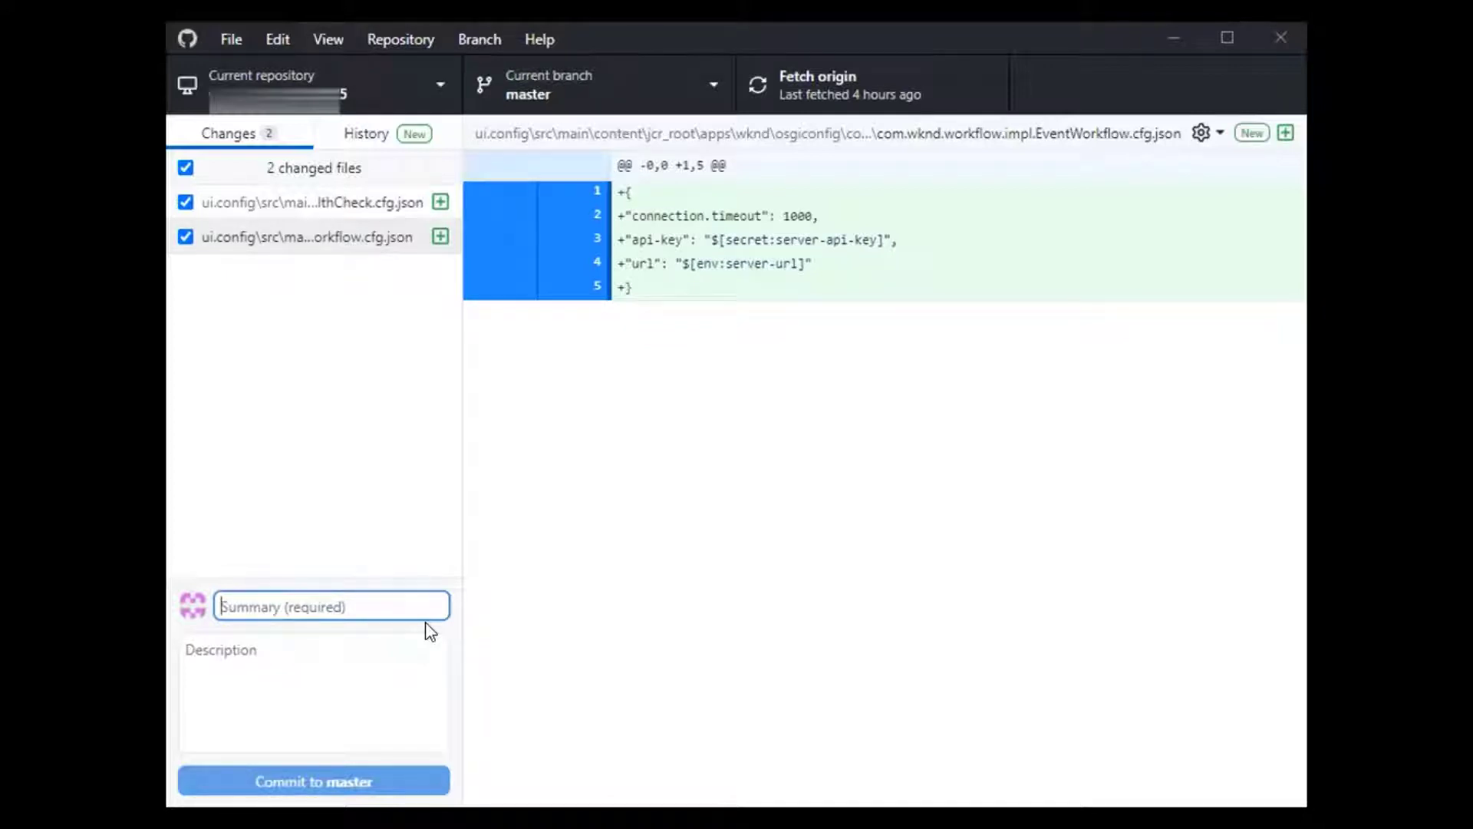
Enter the commit summary 'OSGi Configuration', fixing the miscapitalised 'COnfiguration'
text(OSGi )
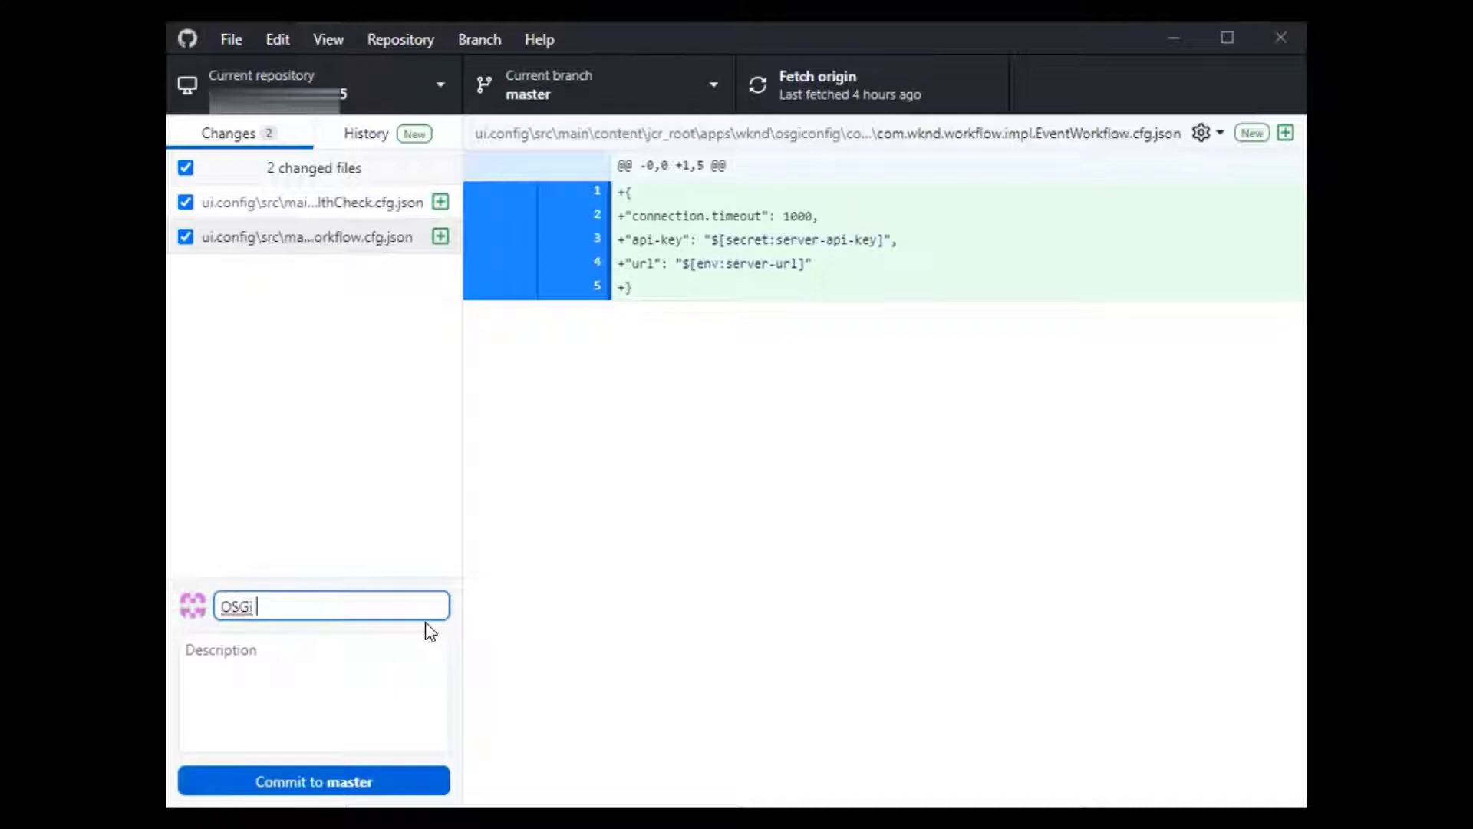
text(COnfiguration)
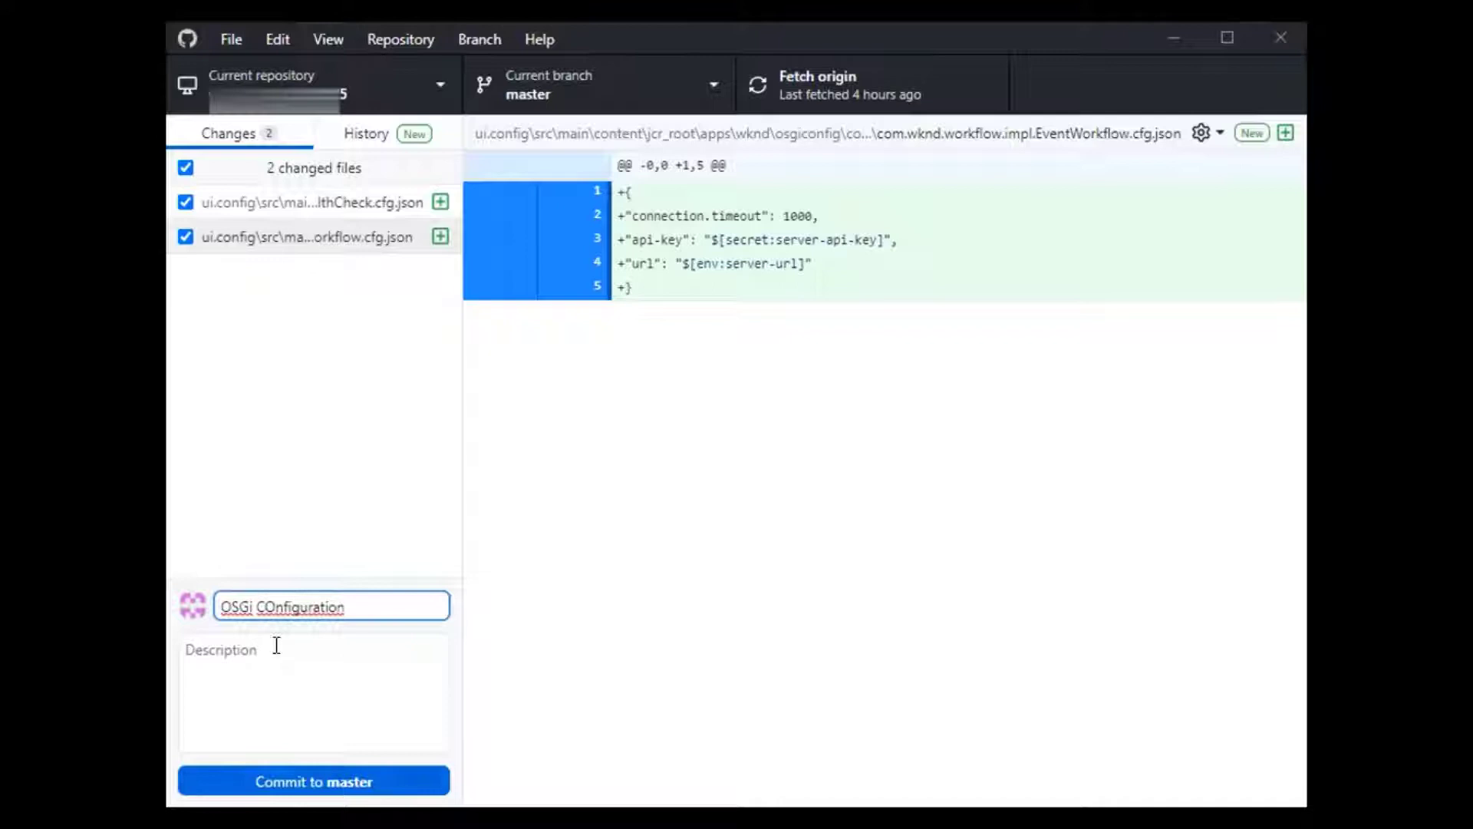
click(273, 606)
drag(273, 606, 267, 604)
text(o)
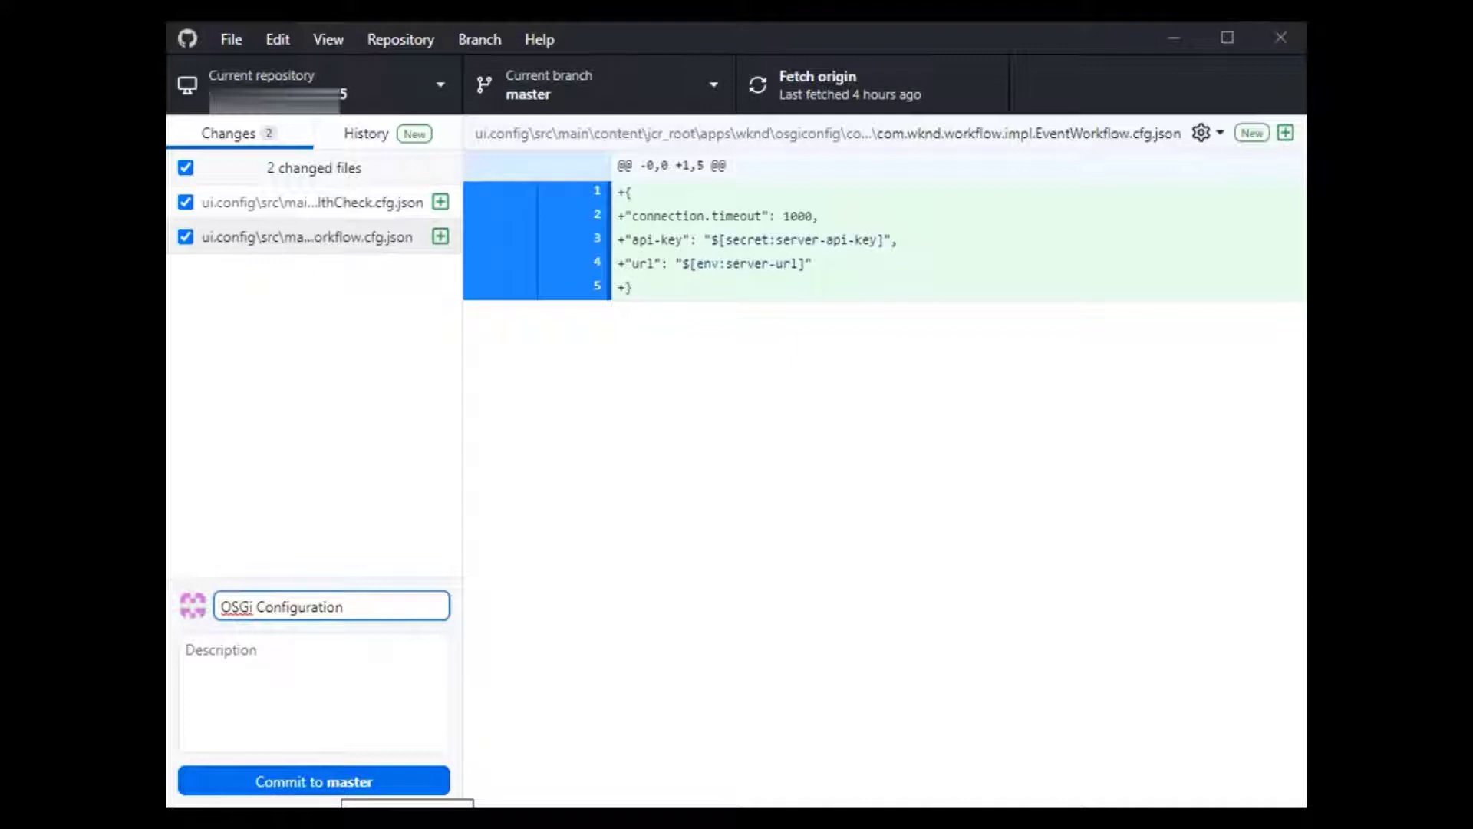
Copy the summary into the description, commit both config files to master and push to origin
key(ctrl+a)
key(ctrl+c)
click(359, 710)
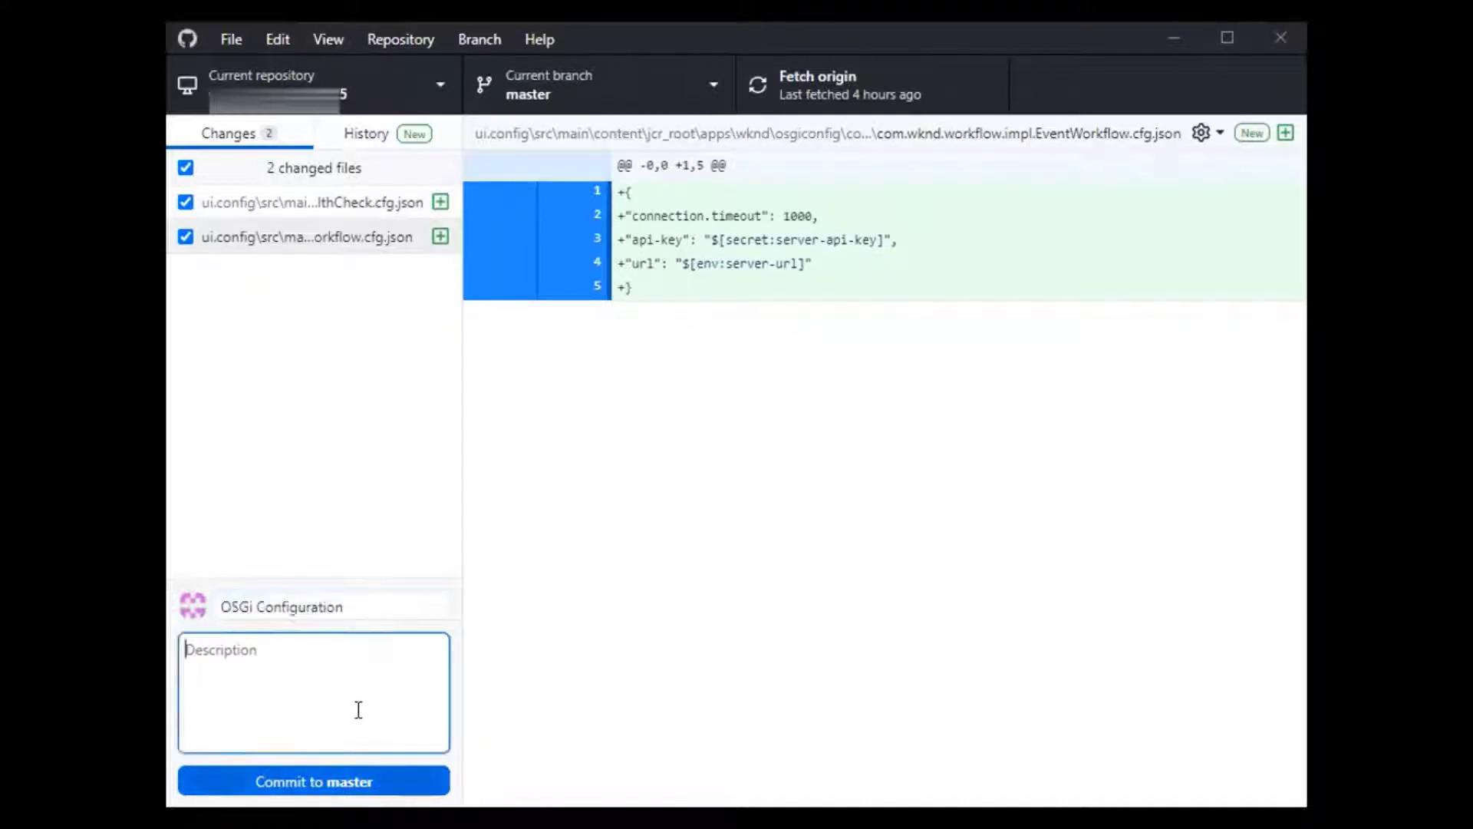
key(ctrl+v)
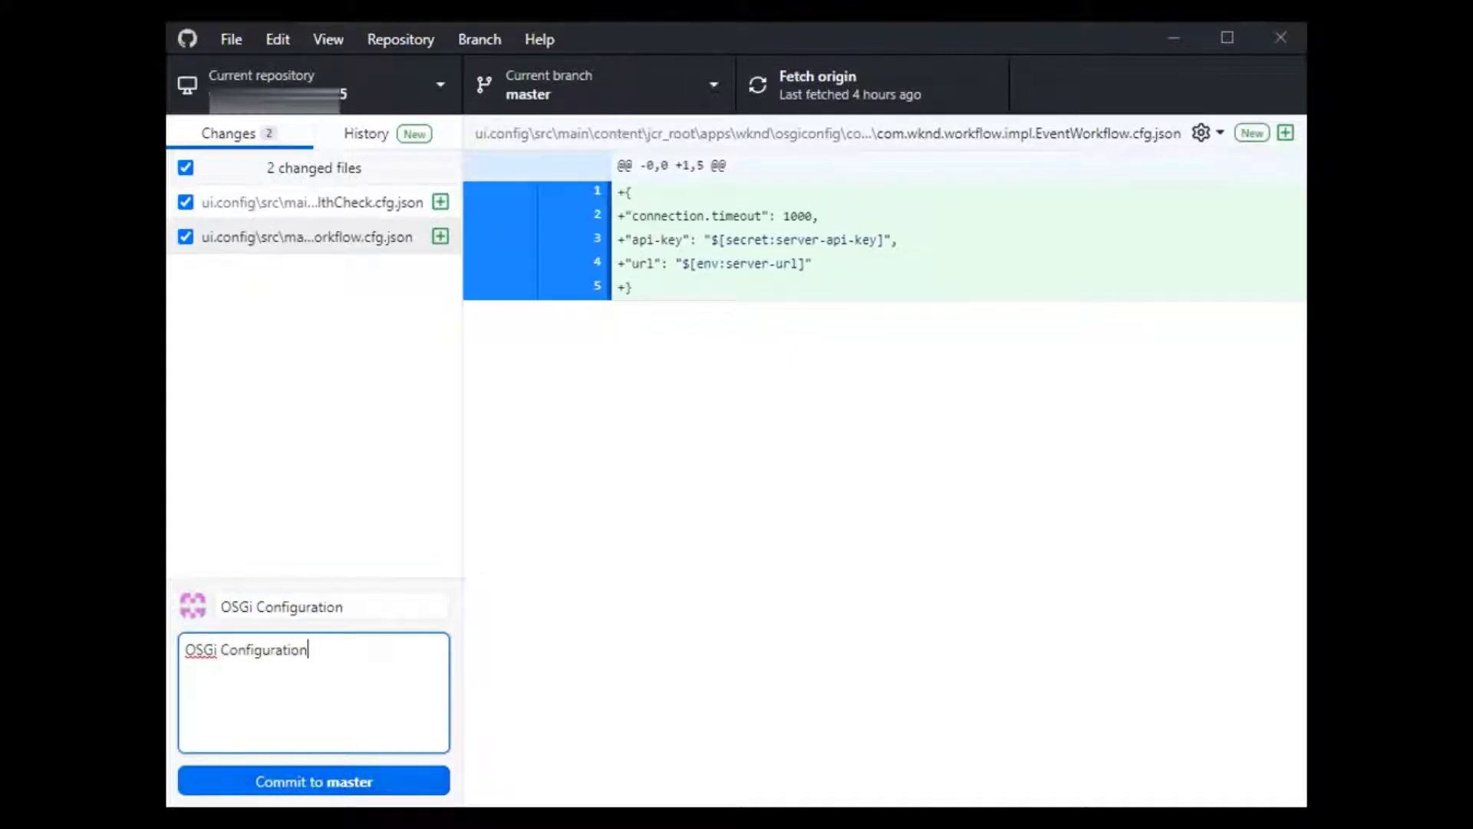
key(ctrl+Return)
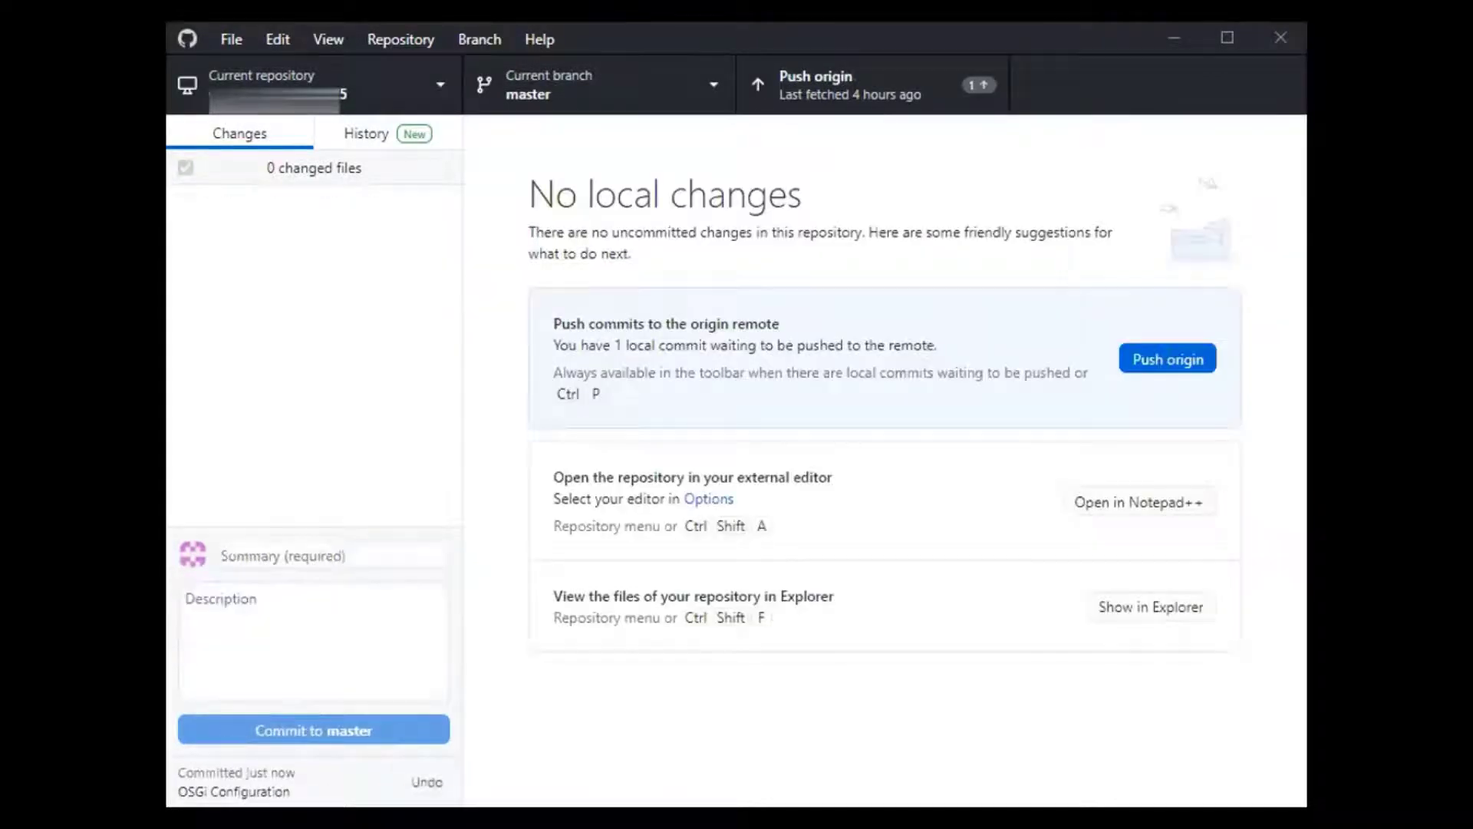
click(850, 92)
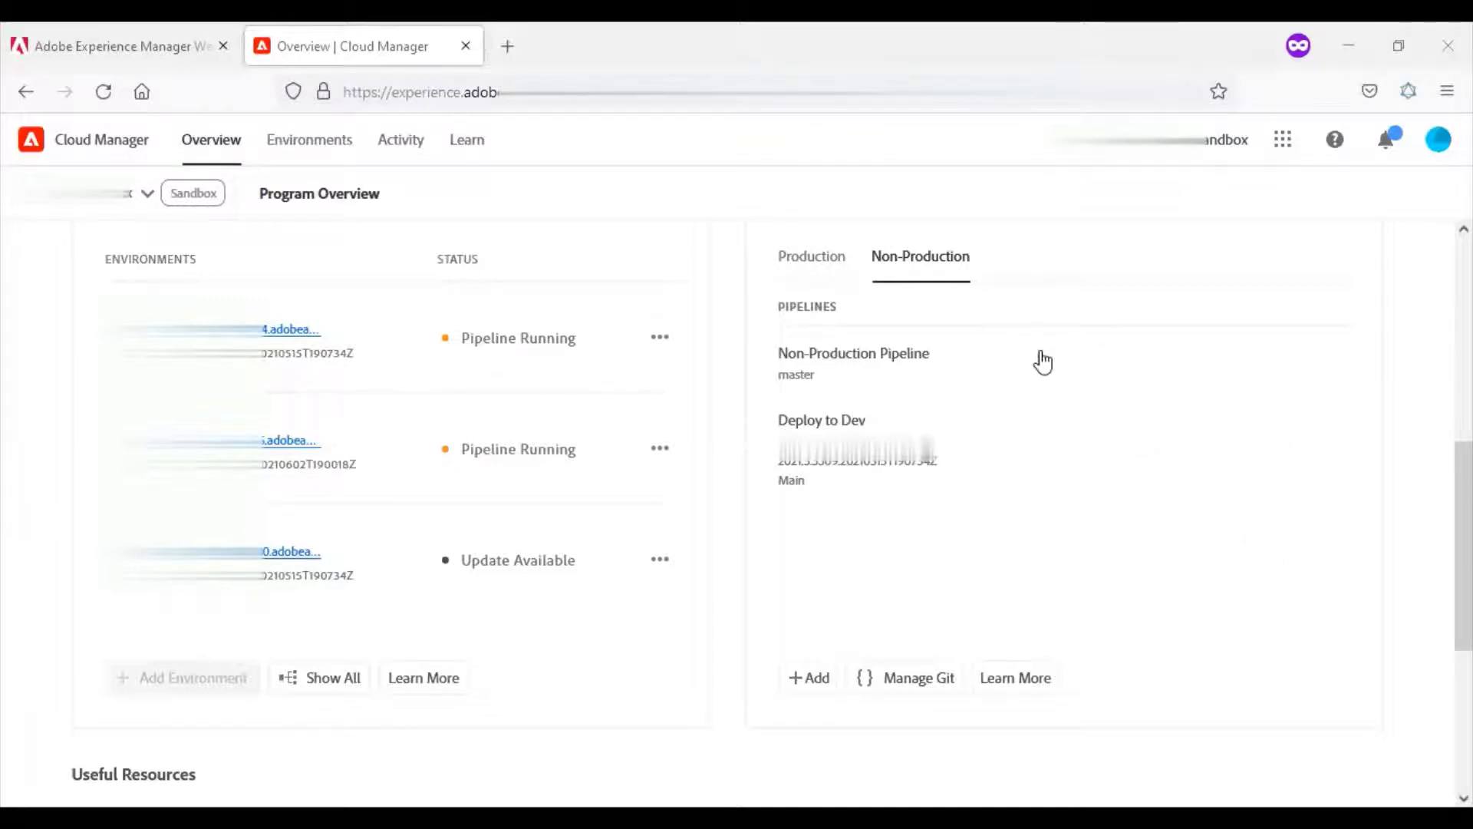
Build the Deploy to Dev pipeline and close the message once it finishes successfully
mouse_move(1136, 416)
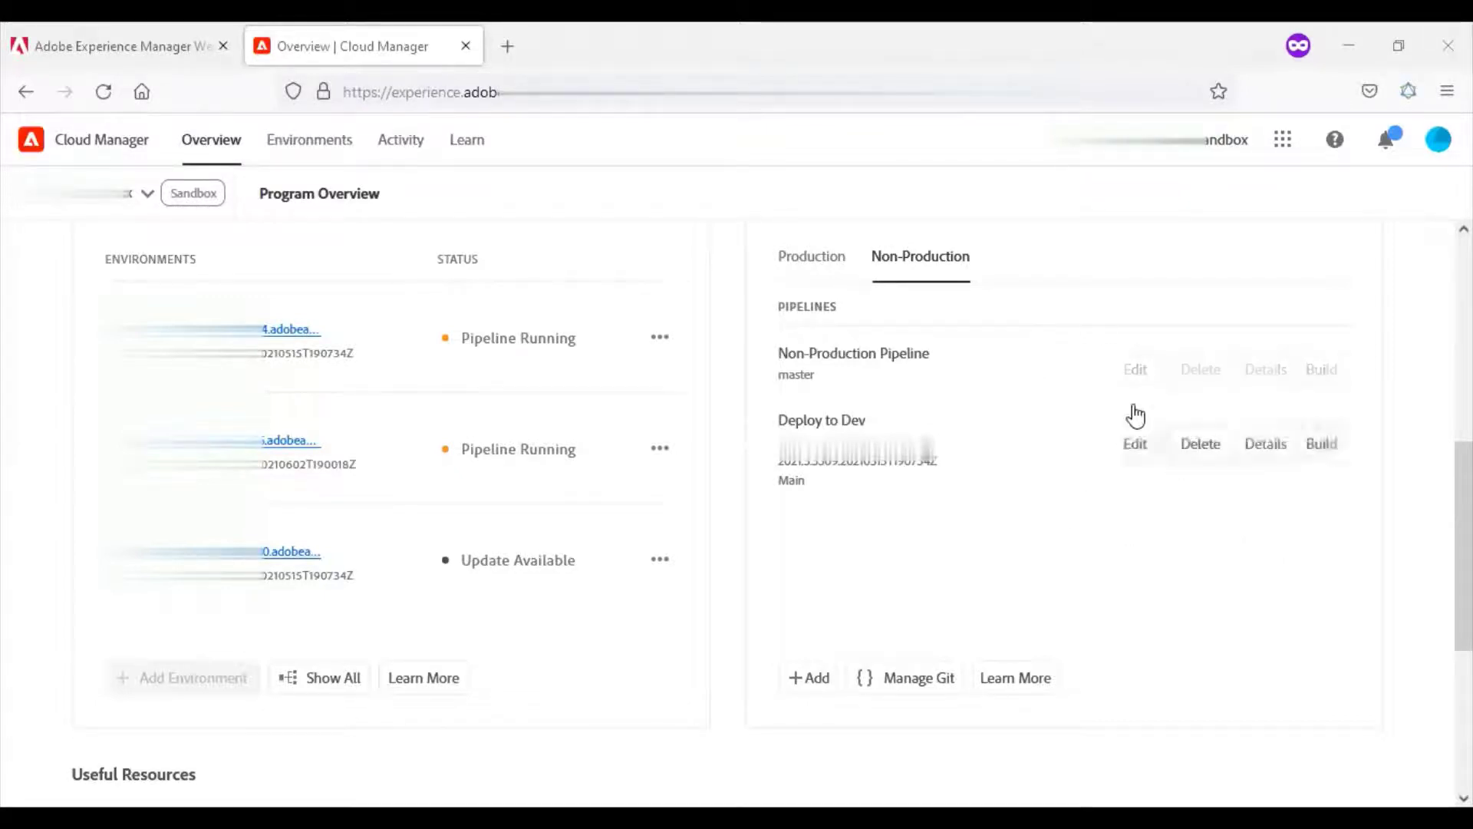
click(1325, 446)
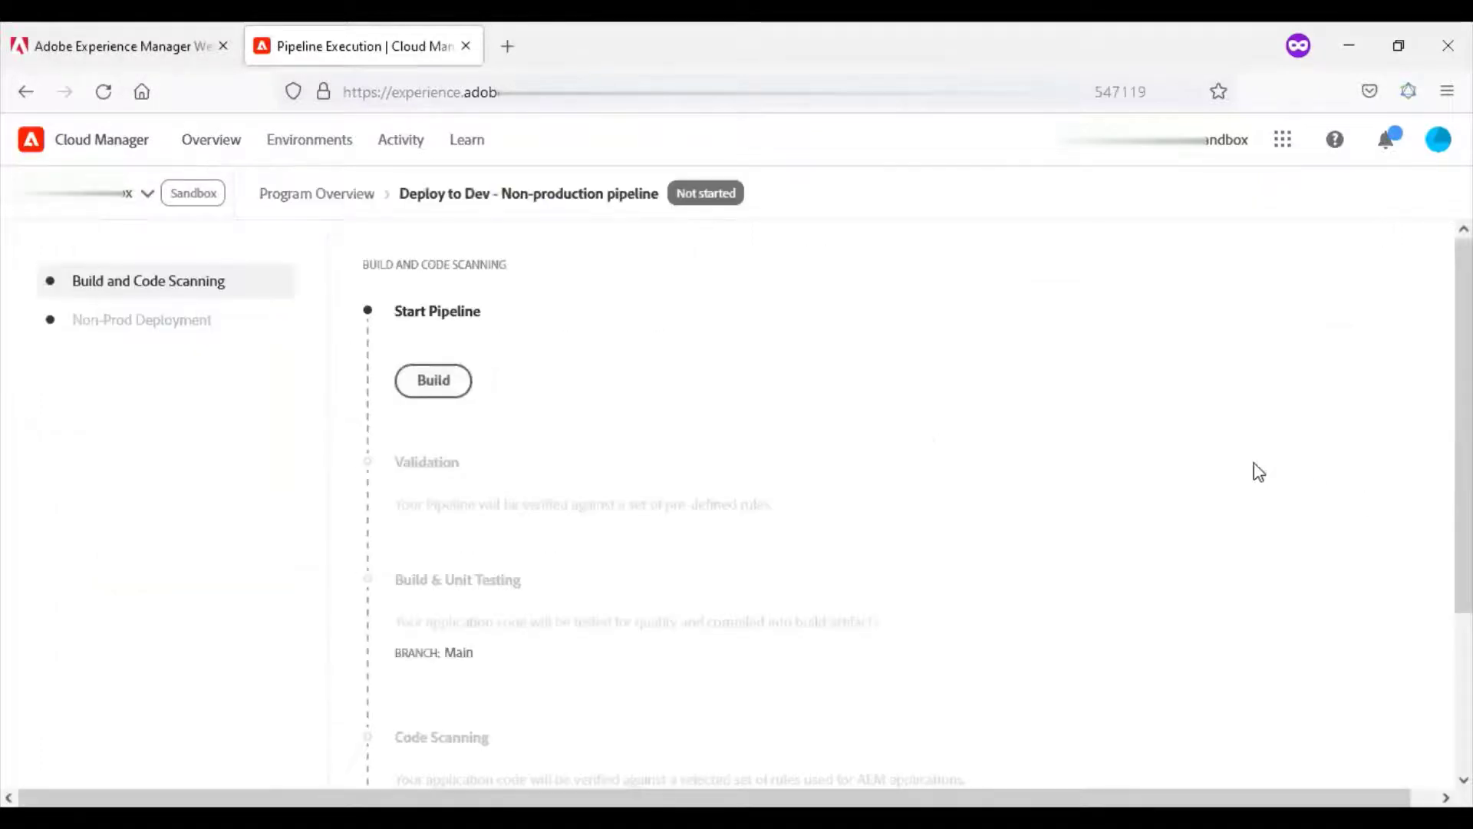
click(431, 384)
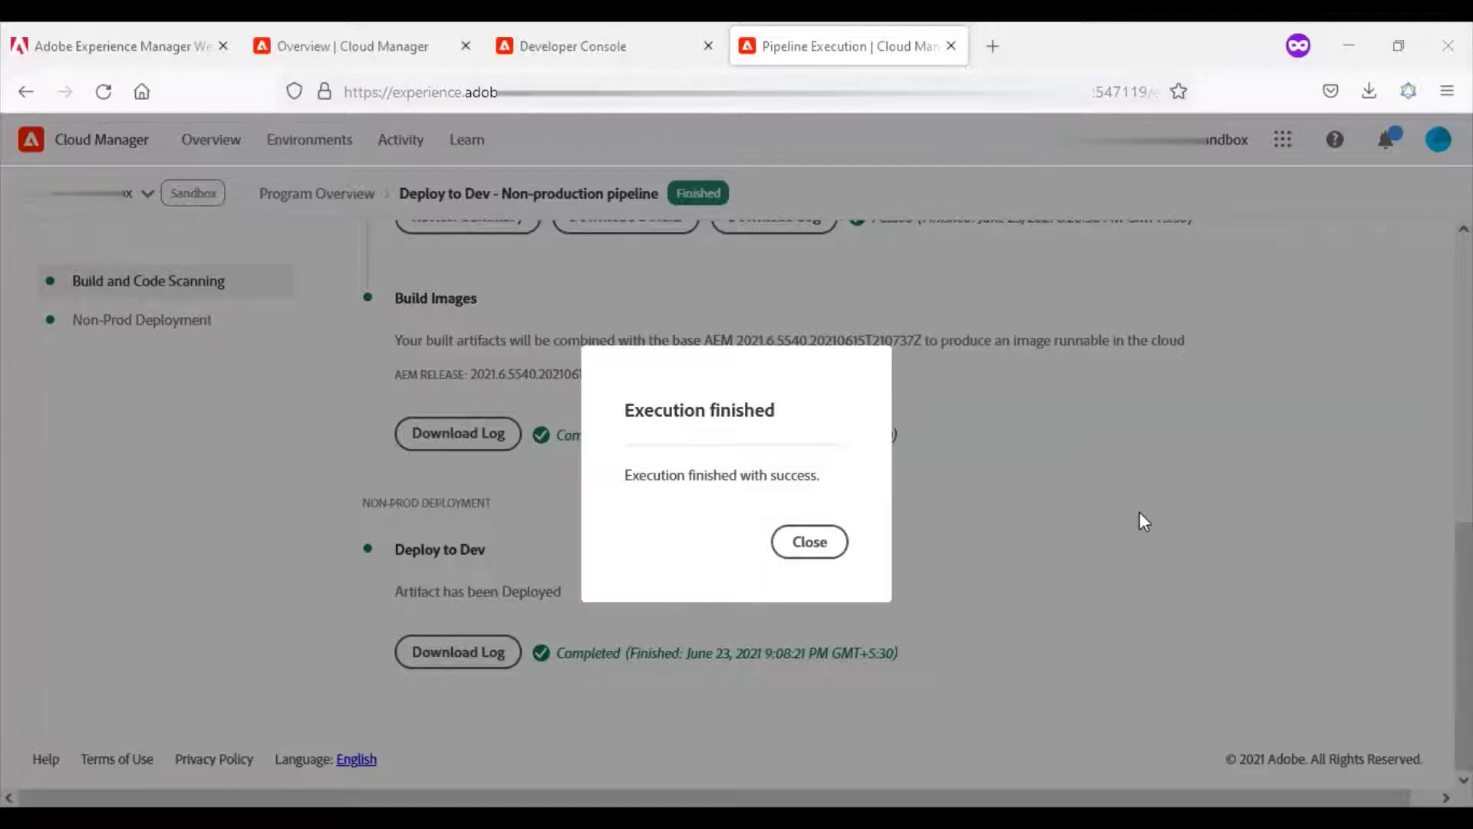
click(824, 551)
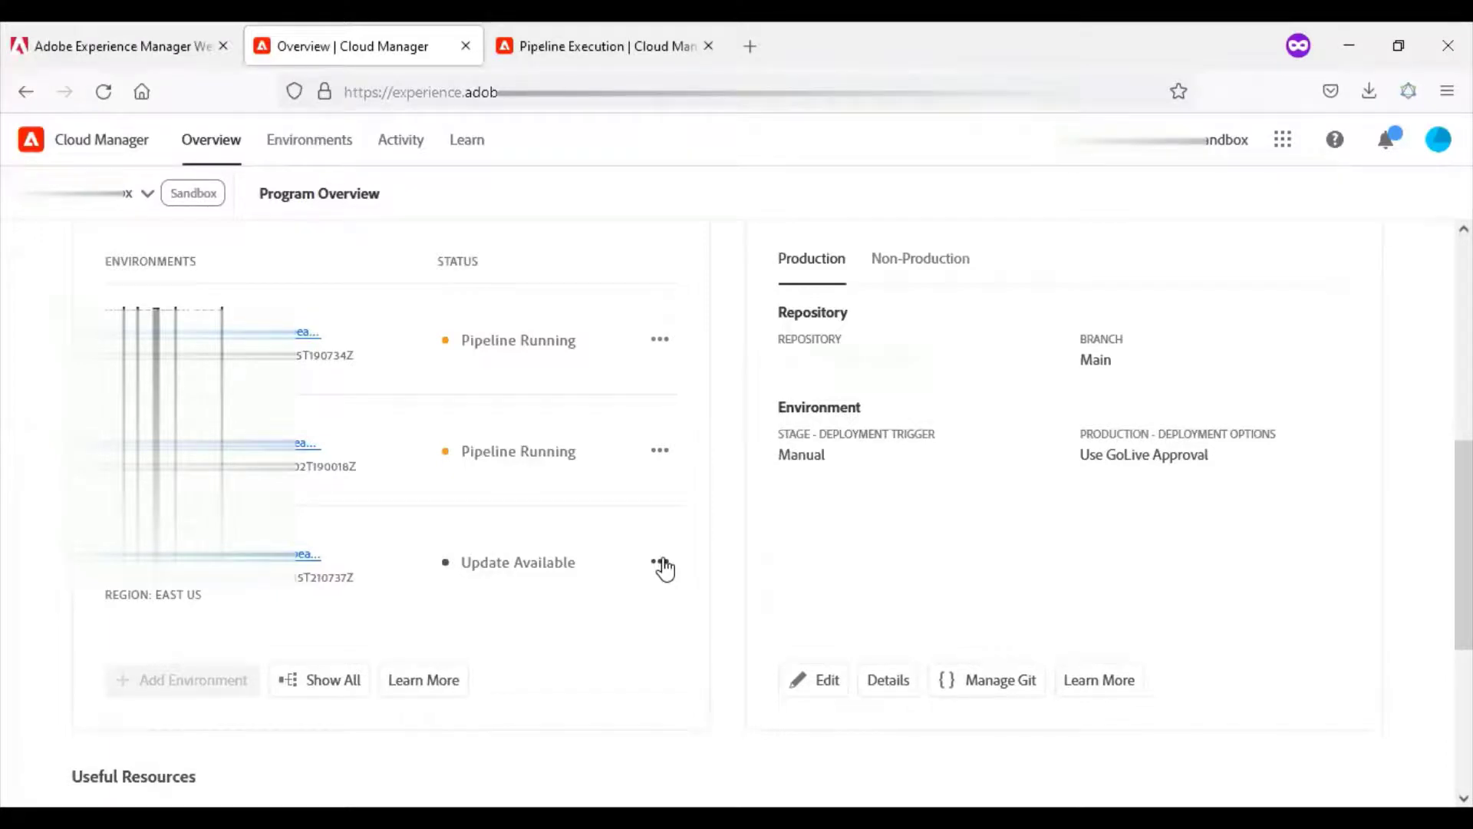
In the third environment's Developer Console, get the Configurations status dump as text and open the file
click(661, 564)
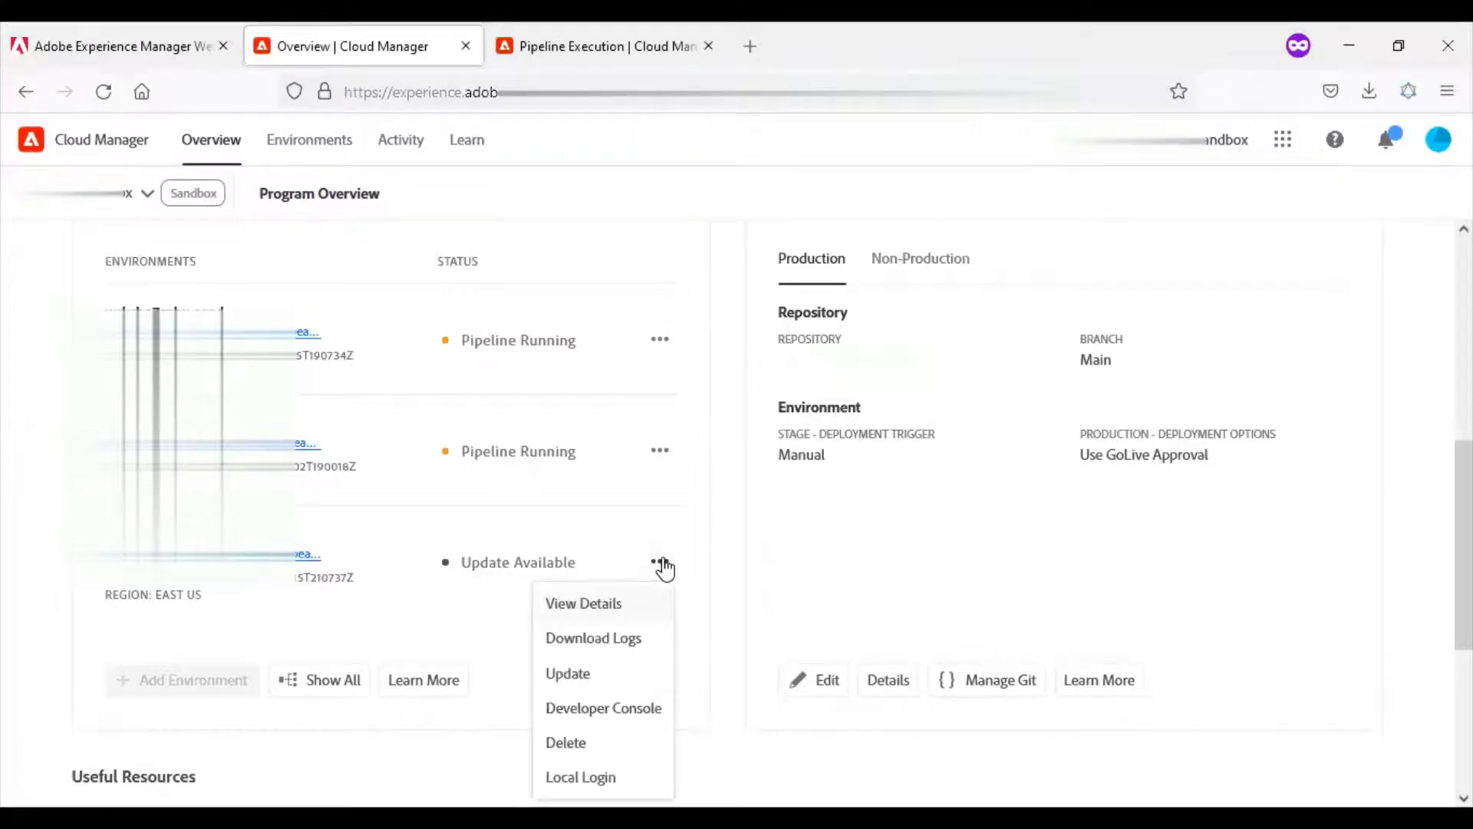
click(603, 711)
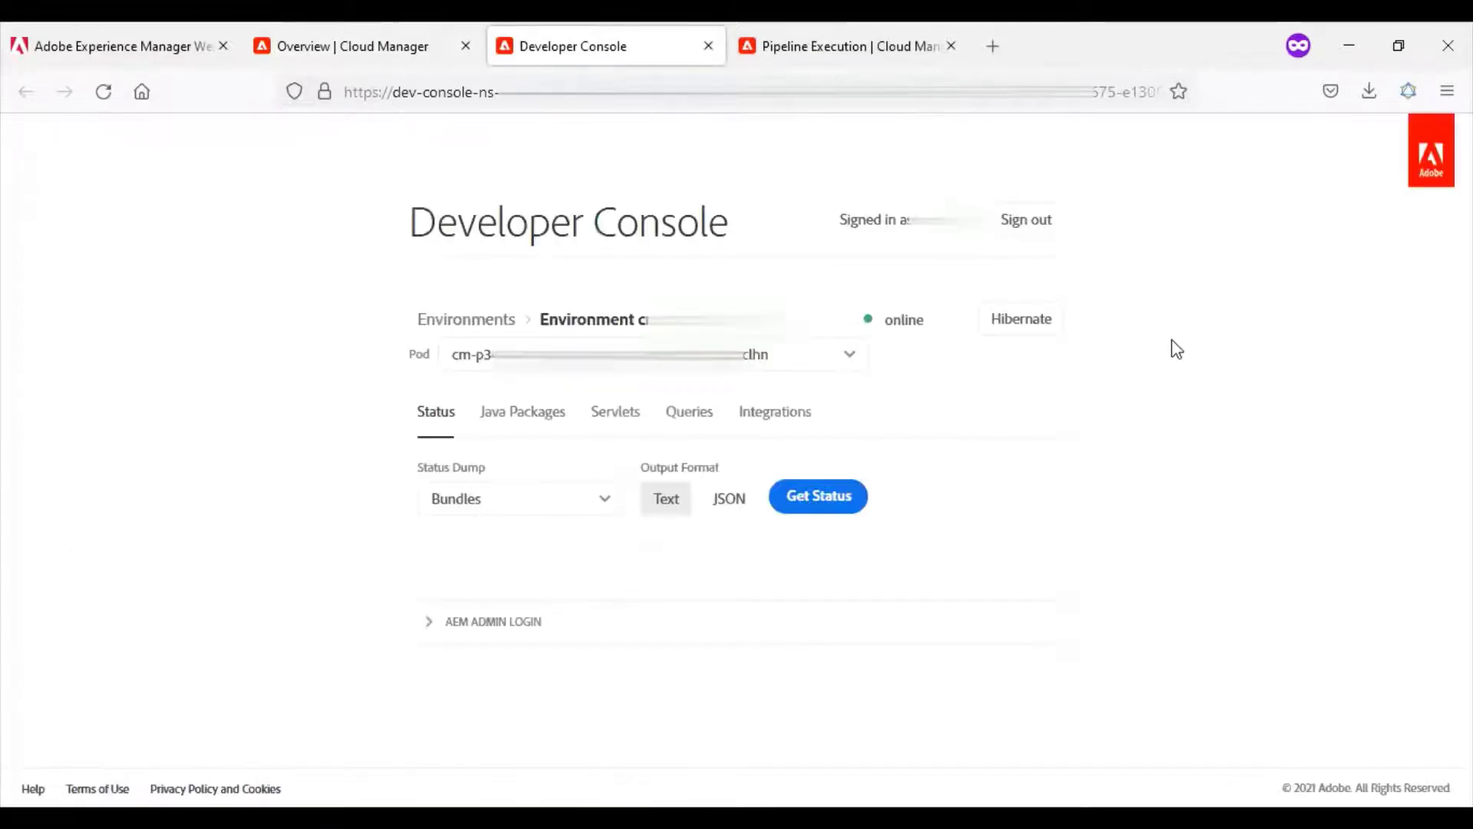
click(564, 508)
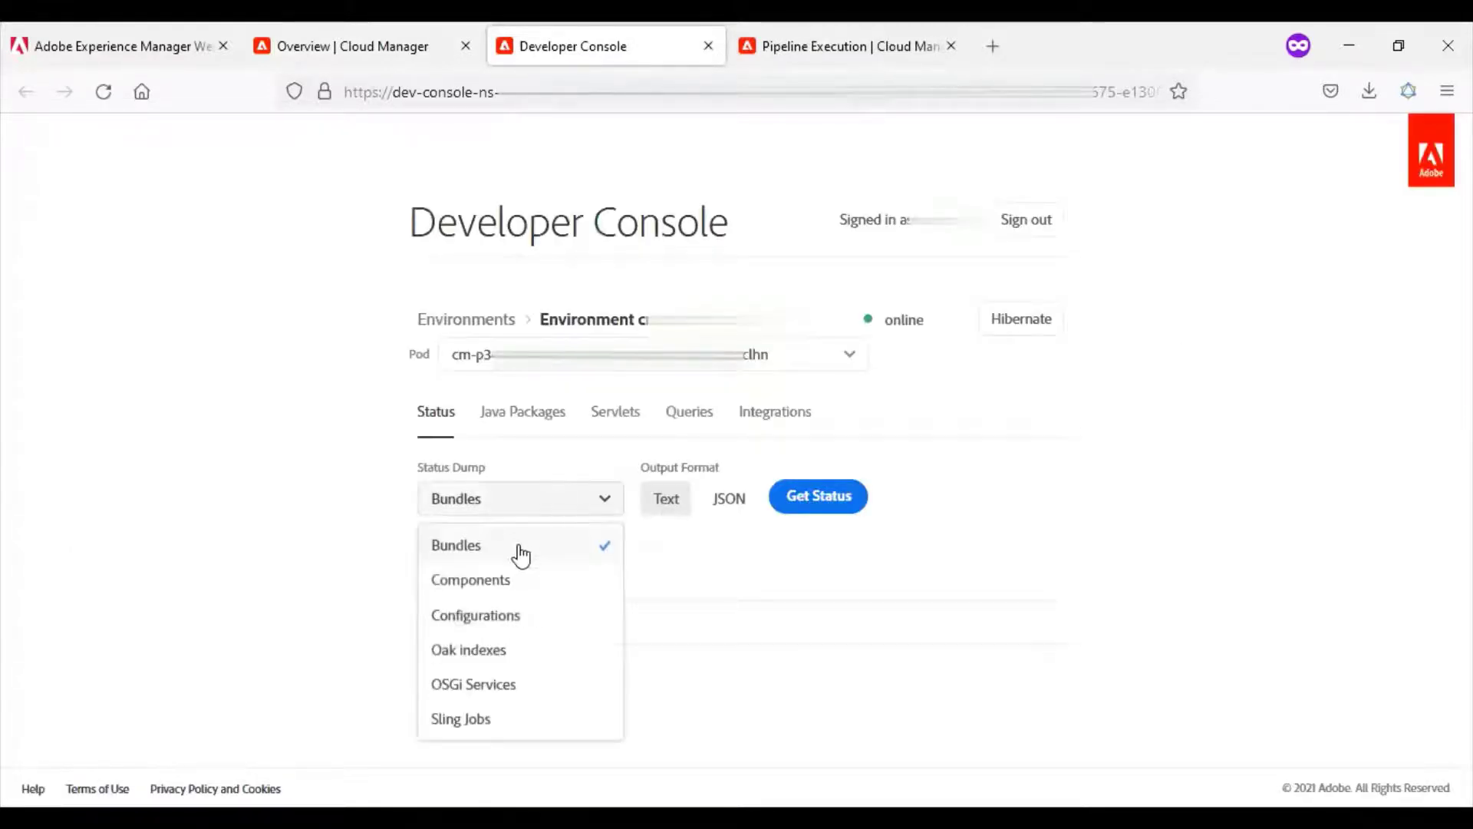
click(535, 624)
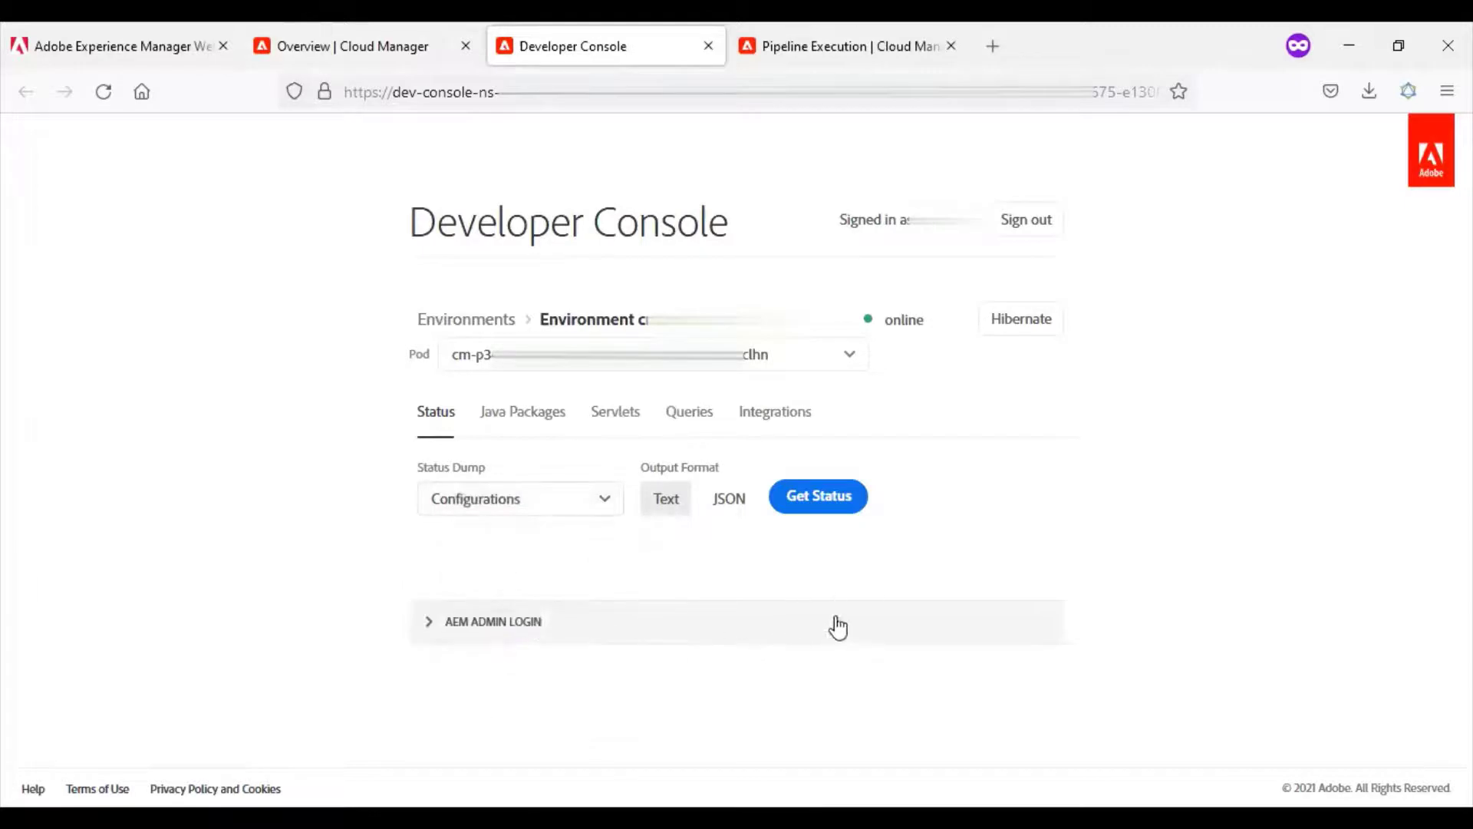
click(667, 519)
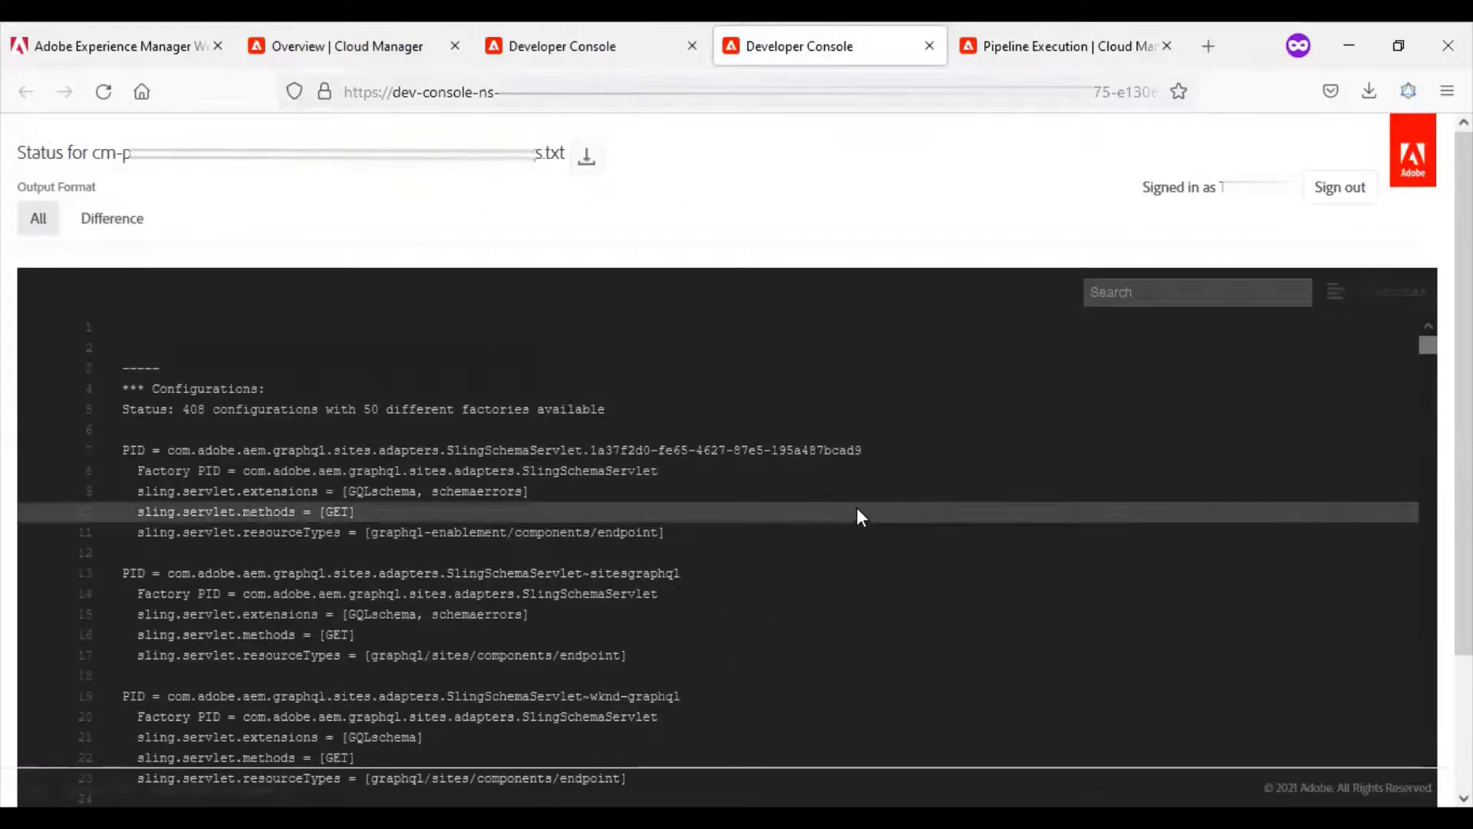
click(588, 164)
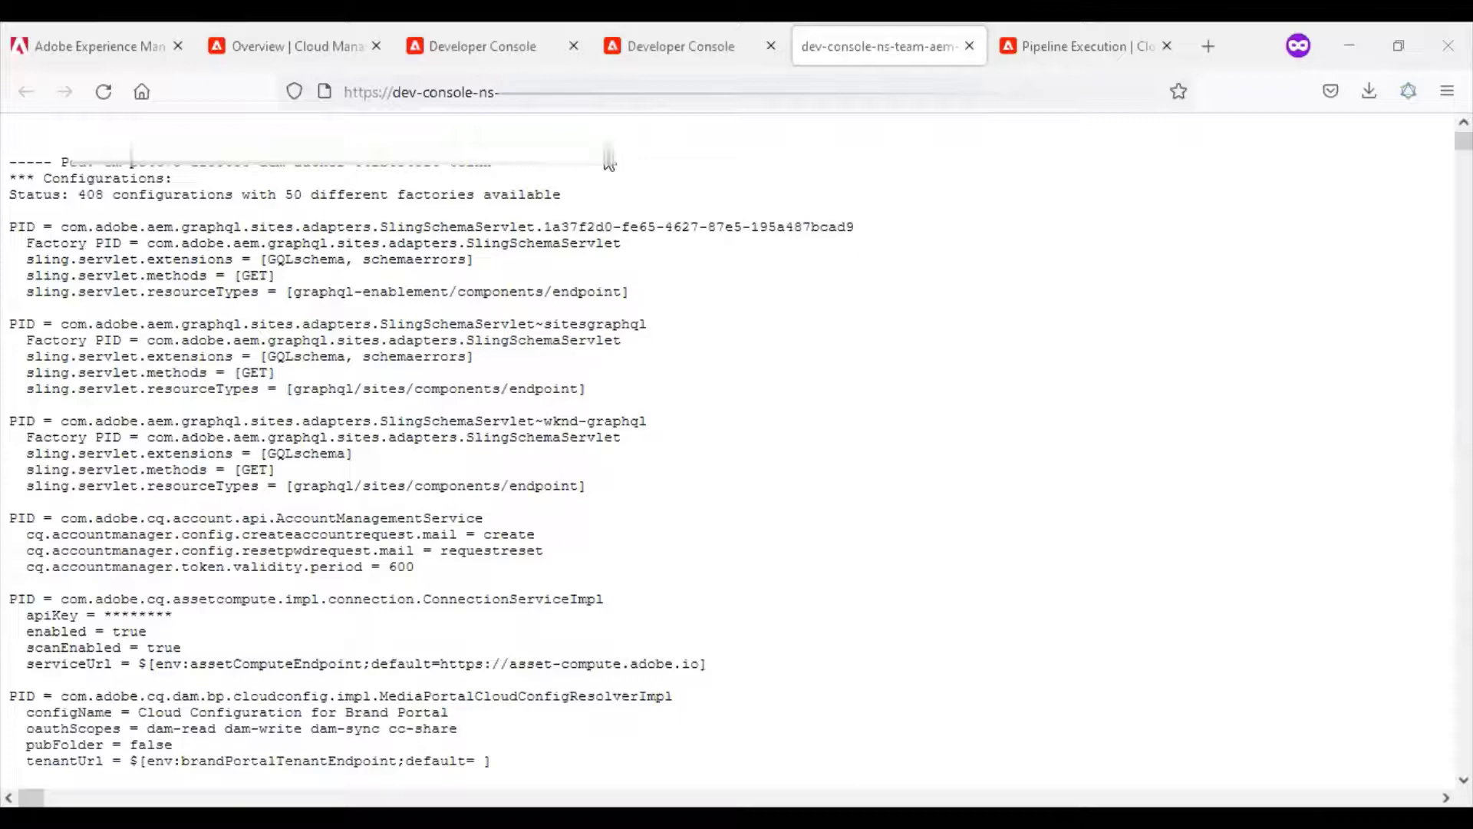
Switch to the config.author folder and select EventWorkflow.cfg, cancelling the accidental rename
key(alt+Tab)
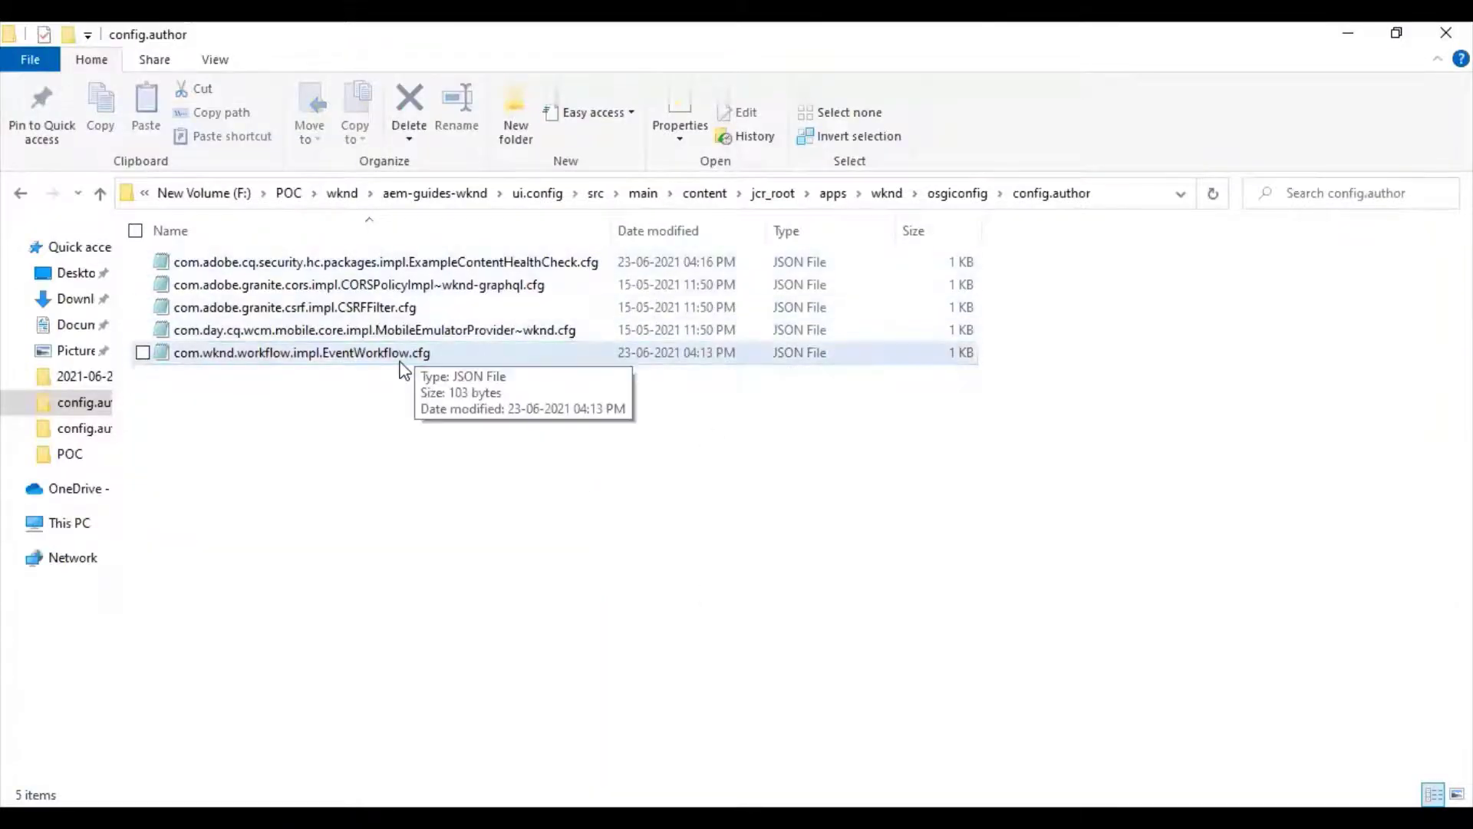
click(382, 353)
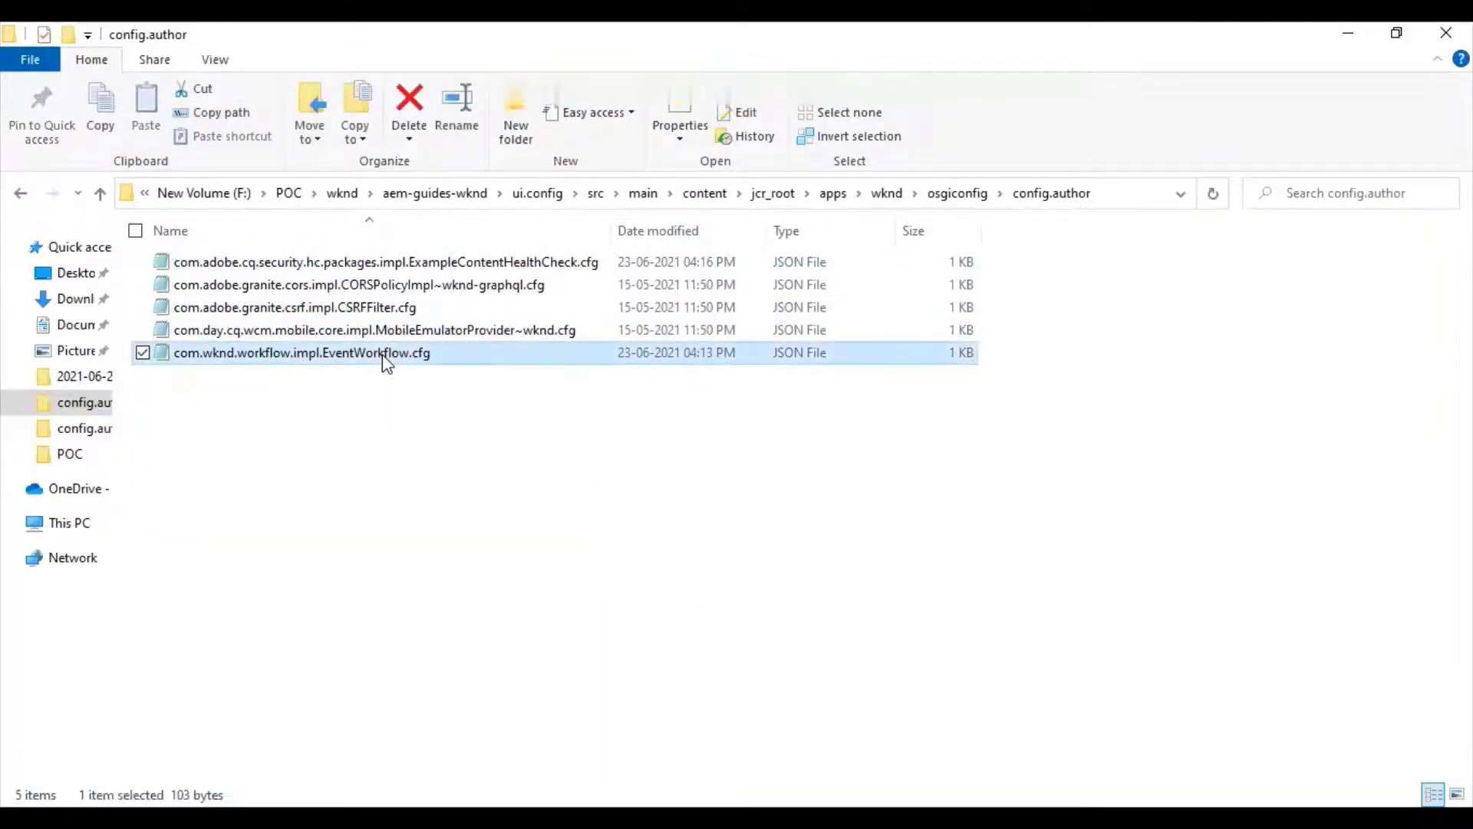
click(336, 355)
click(331, 355)
click(465, 484)
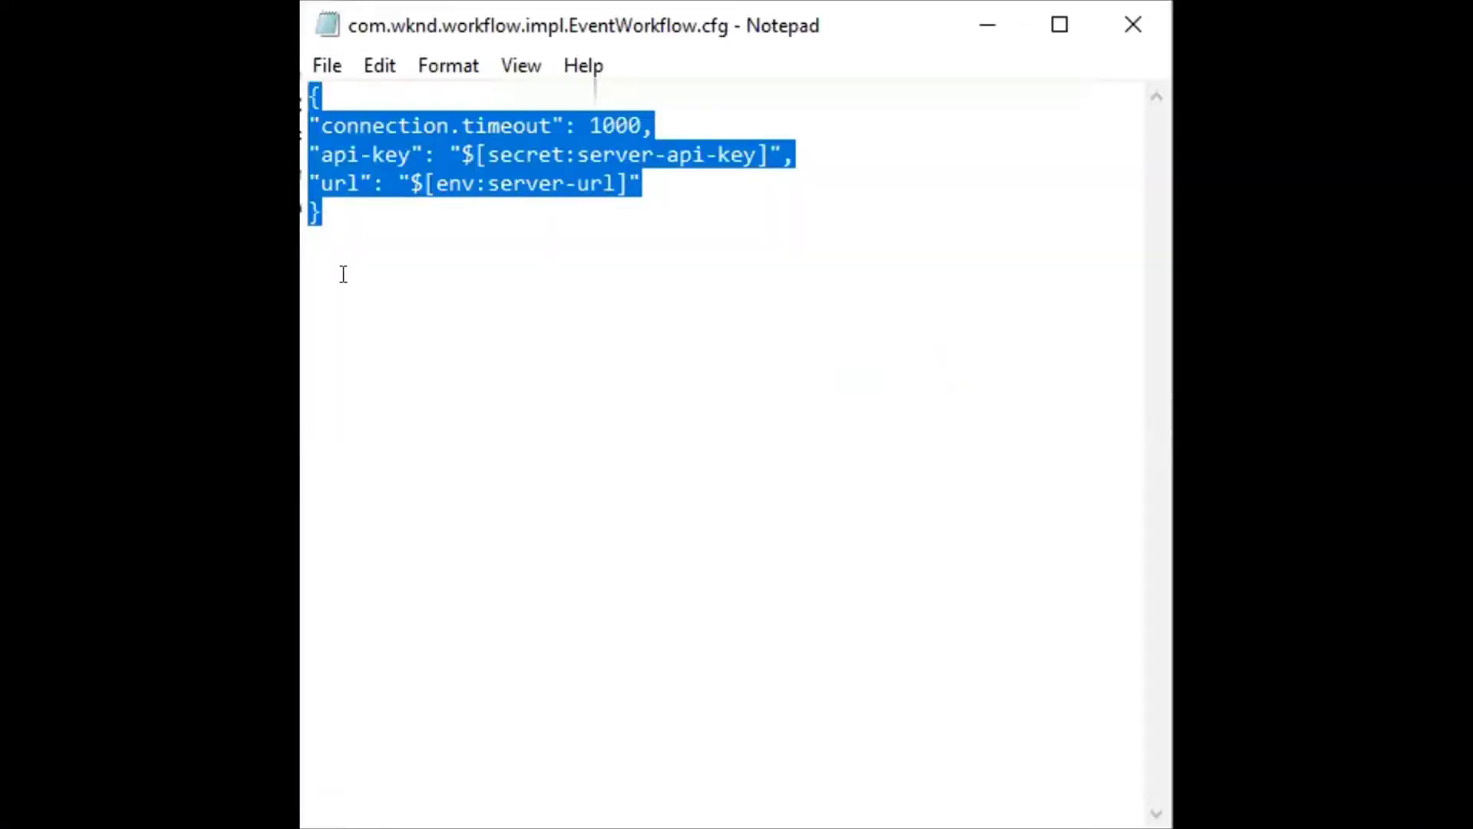
click(376, 279)
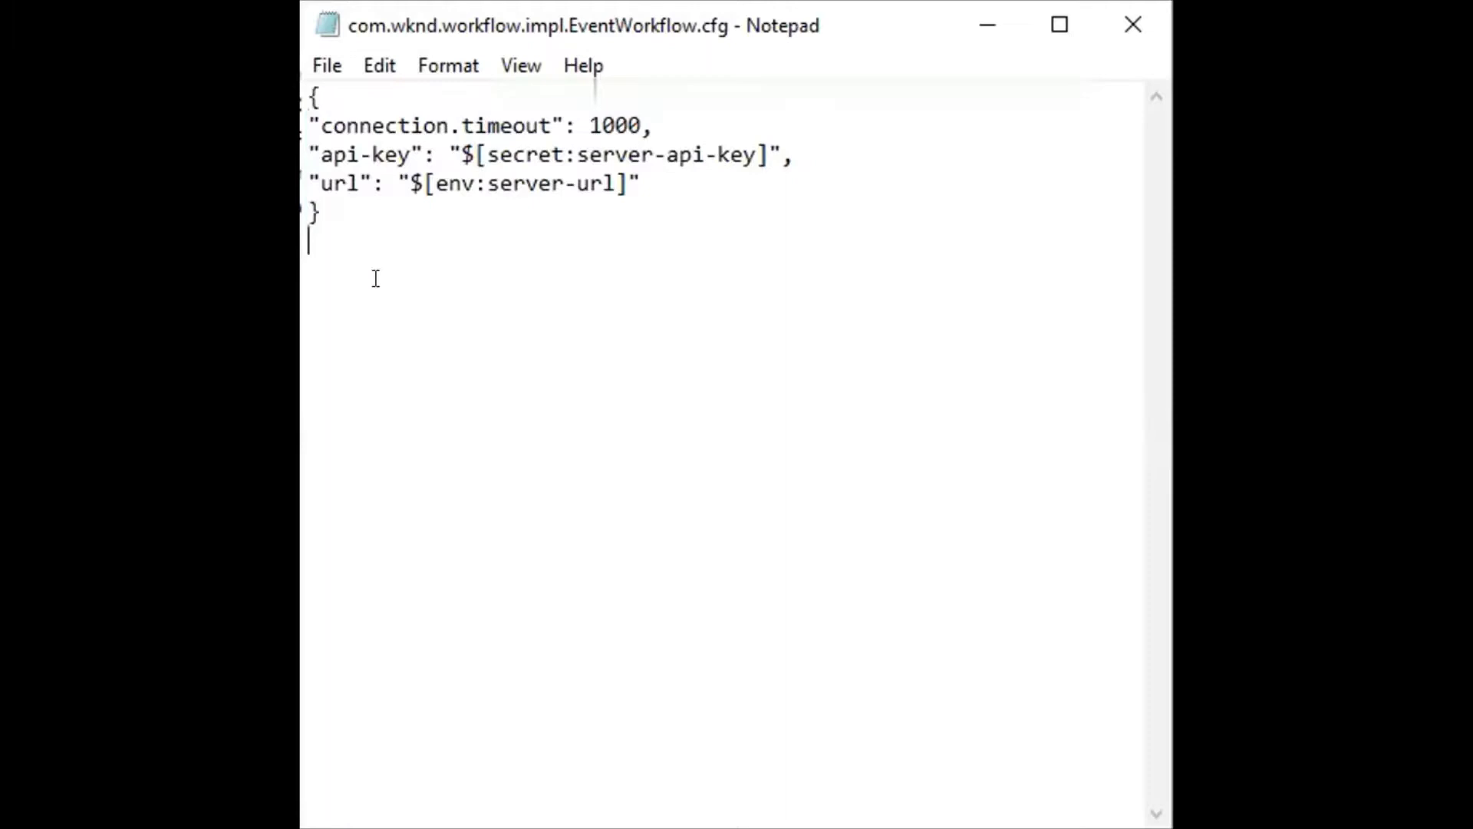
drag(375, 278, 310, 91)
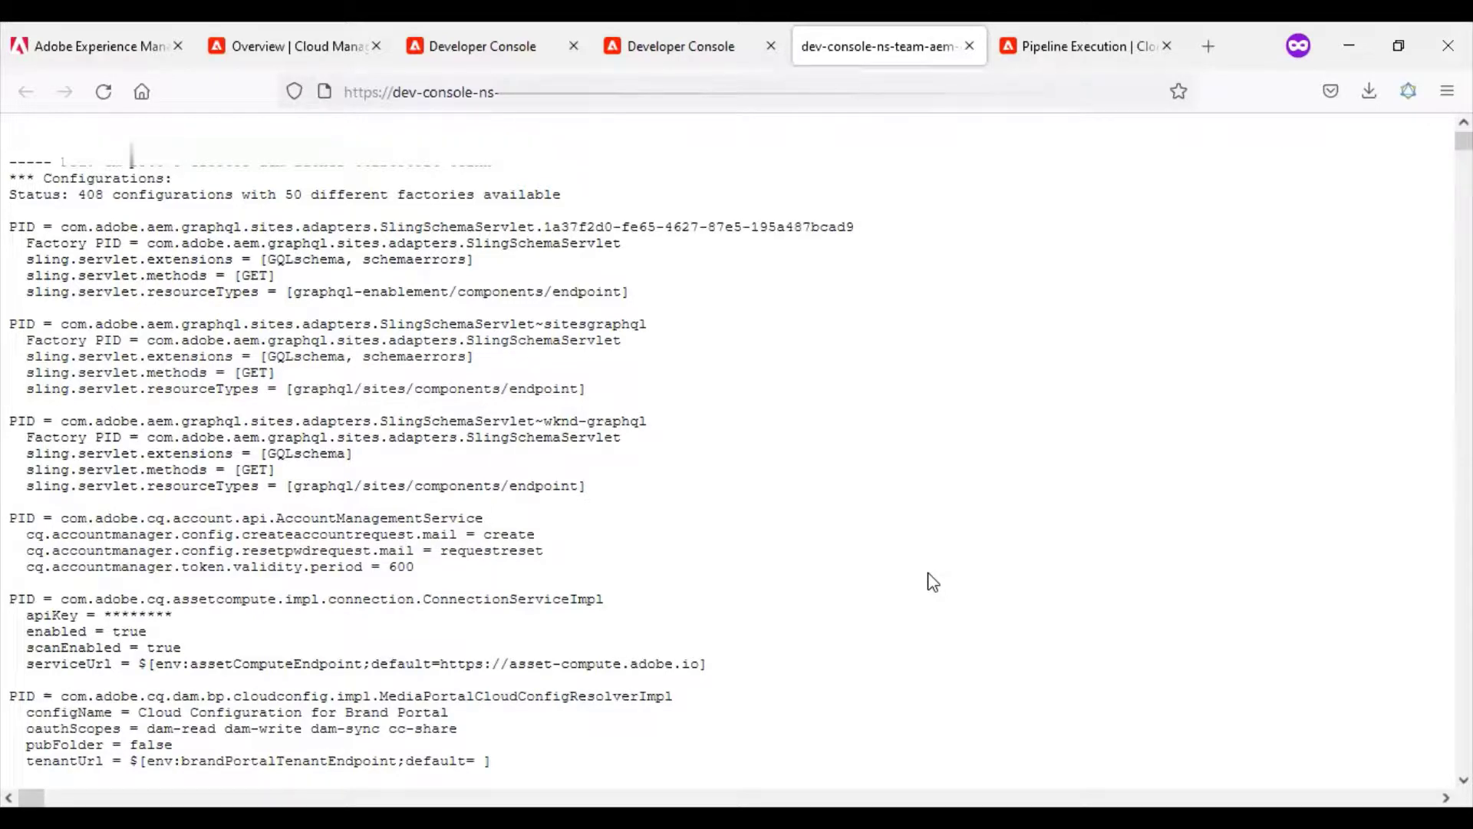
Search the dump for 'eventwork', highlight its api-key, timeout 1000 and url, then select ExampleContentHealthCheck.cfg
key(ctrl+f)
text(ev)
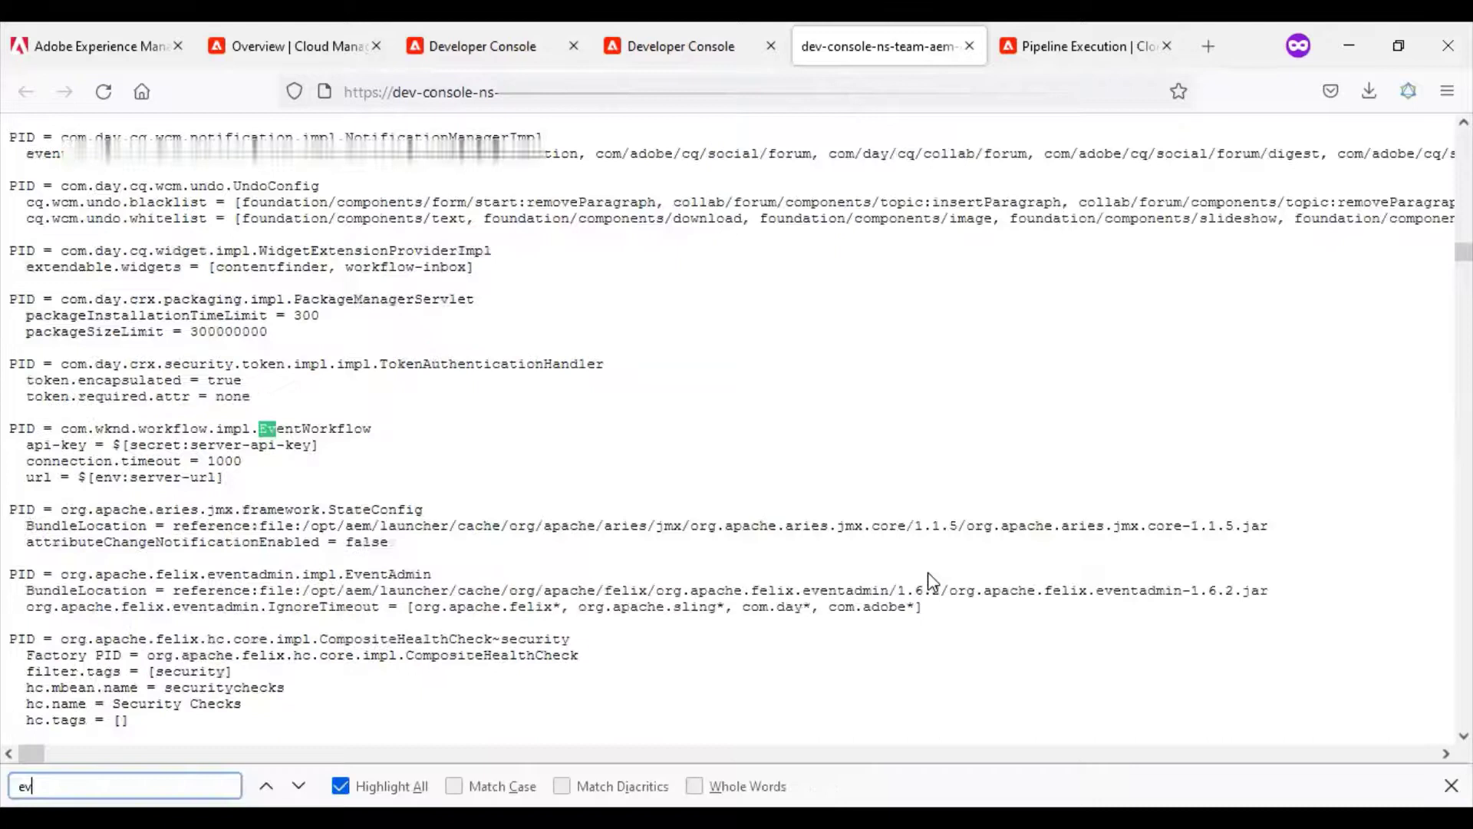
text(entwork)
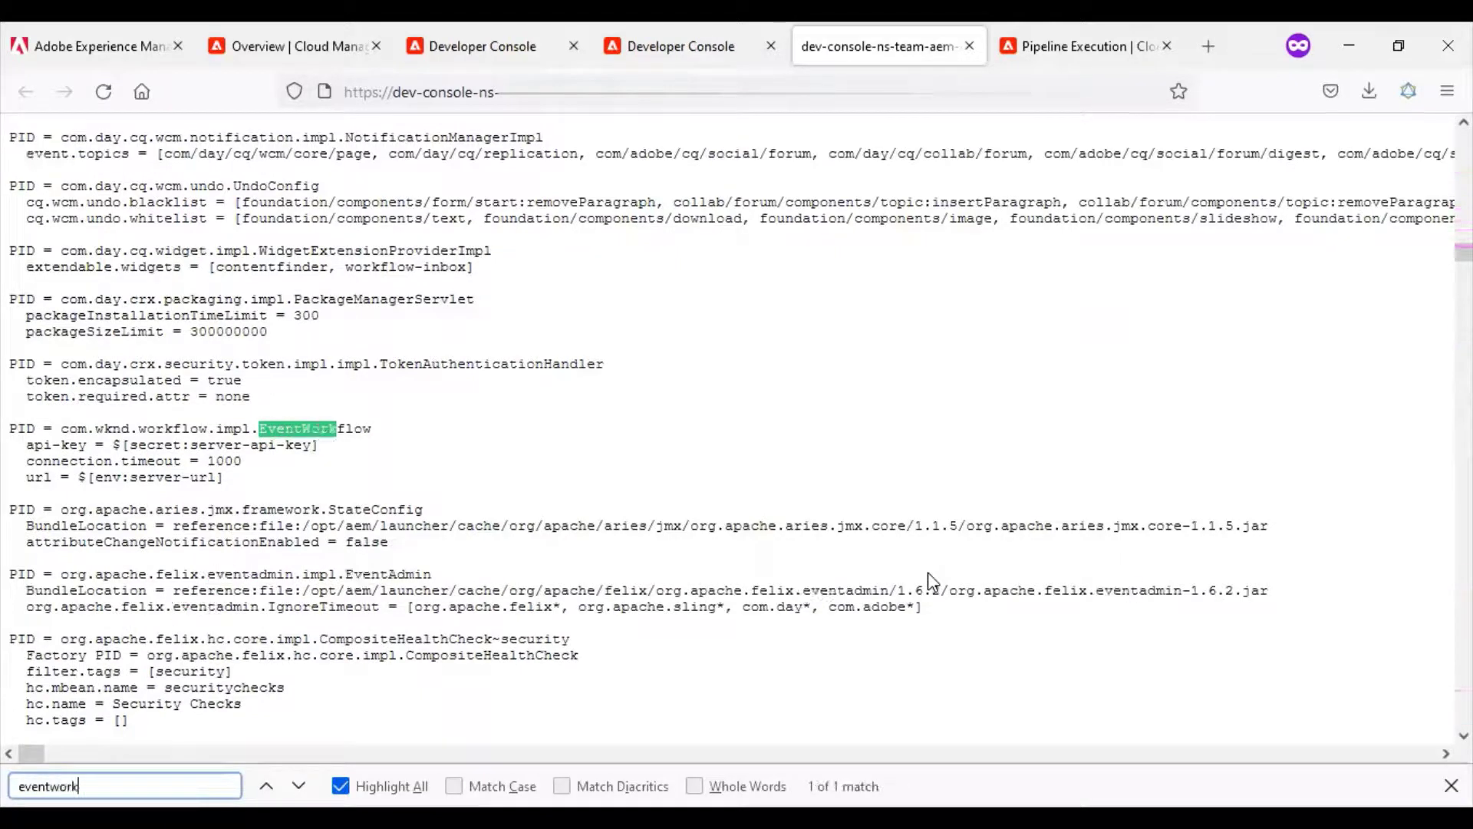
click(248, 482)
drag(248, 482, 4, 461)
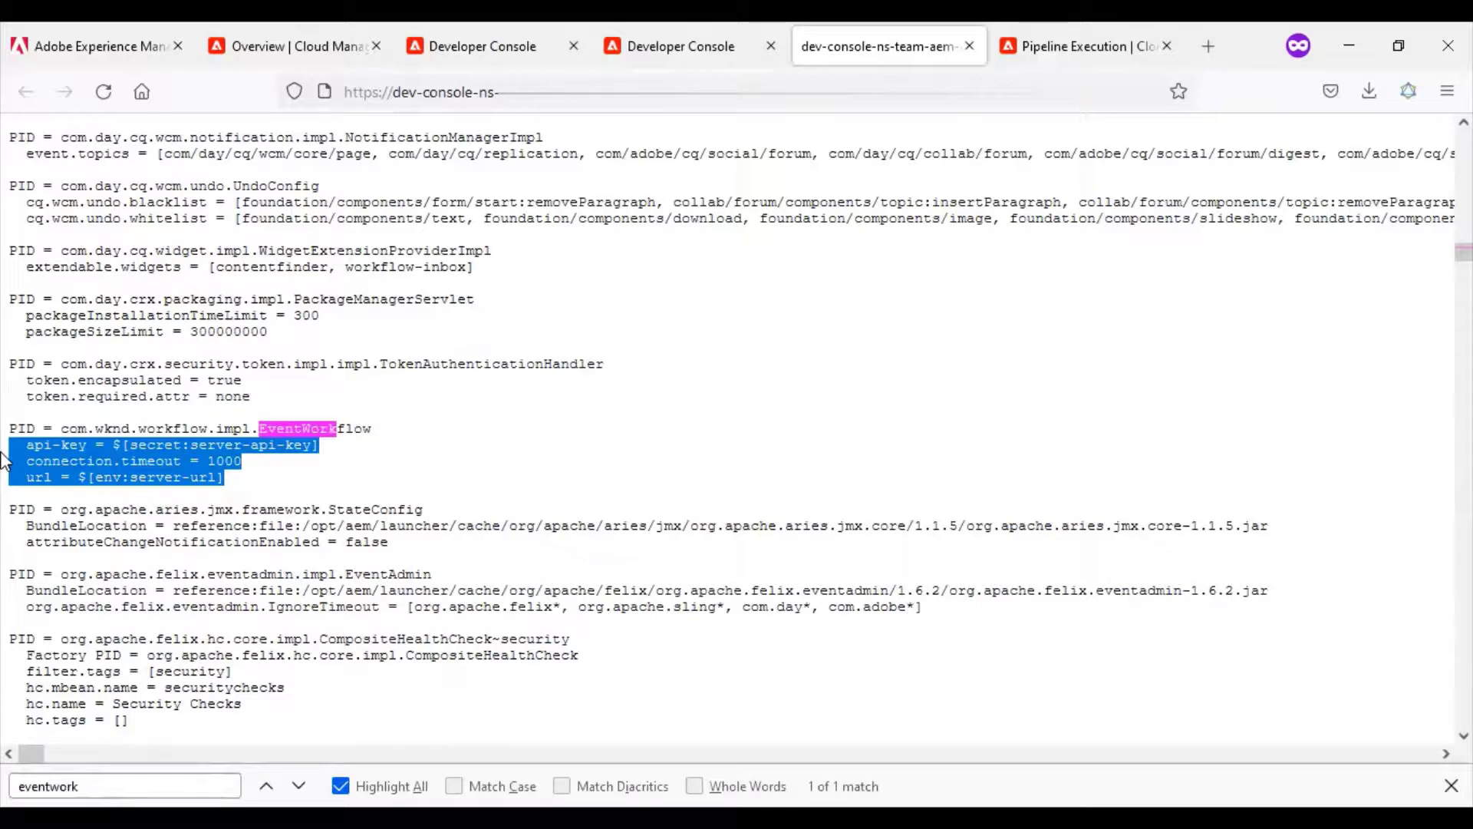
double_click(14, 427)
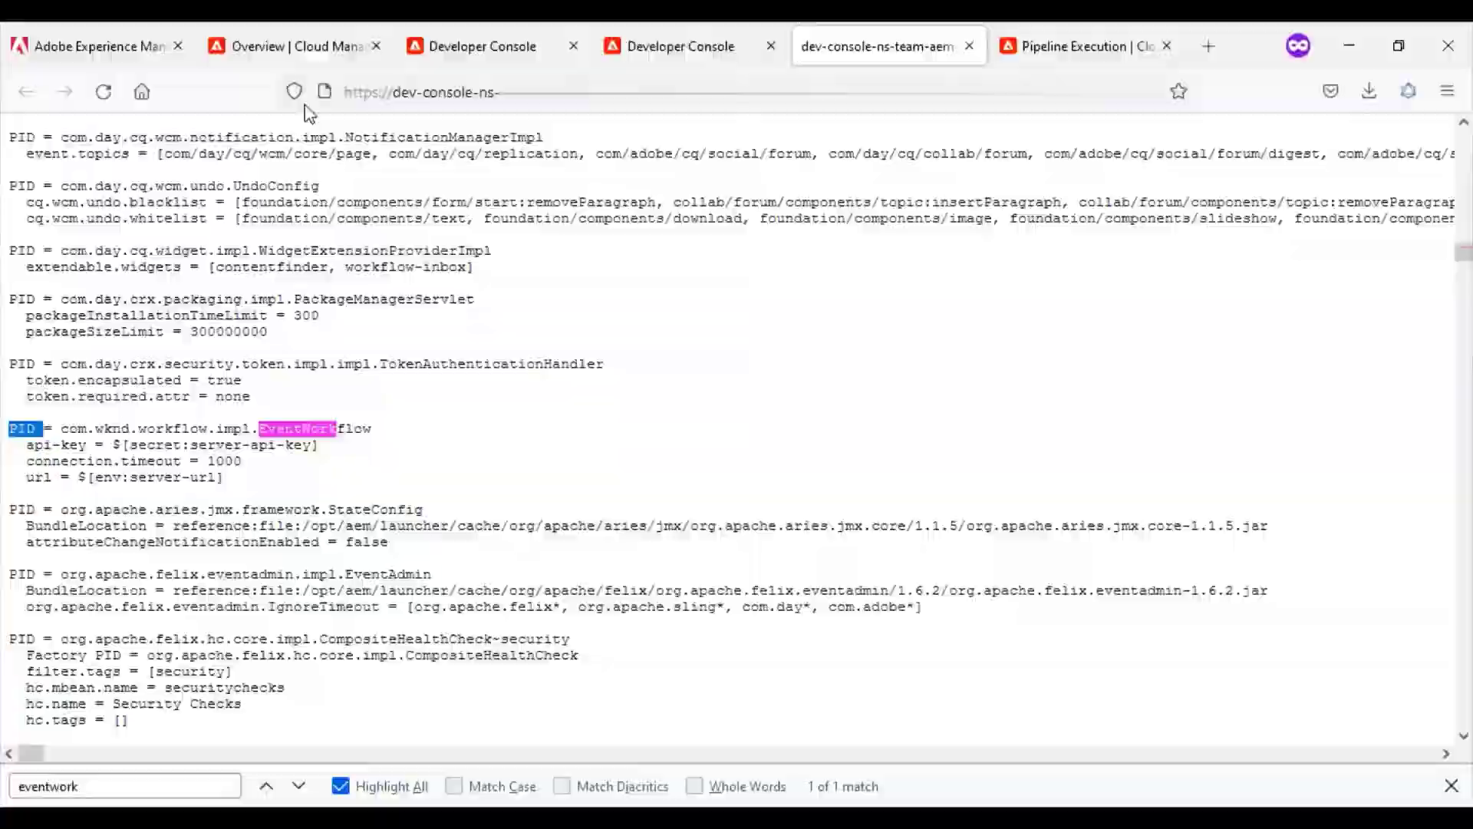
key(alt+Tab)
click(313, 268)
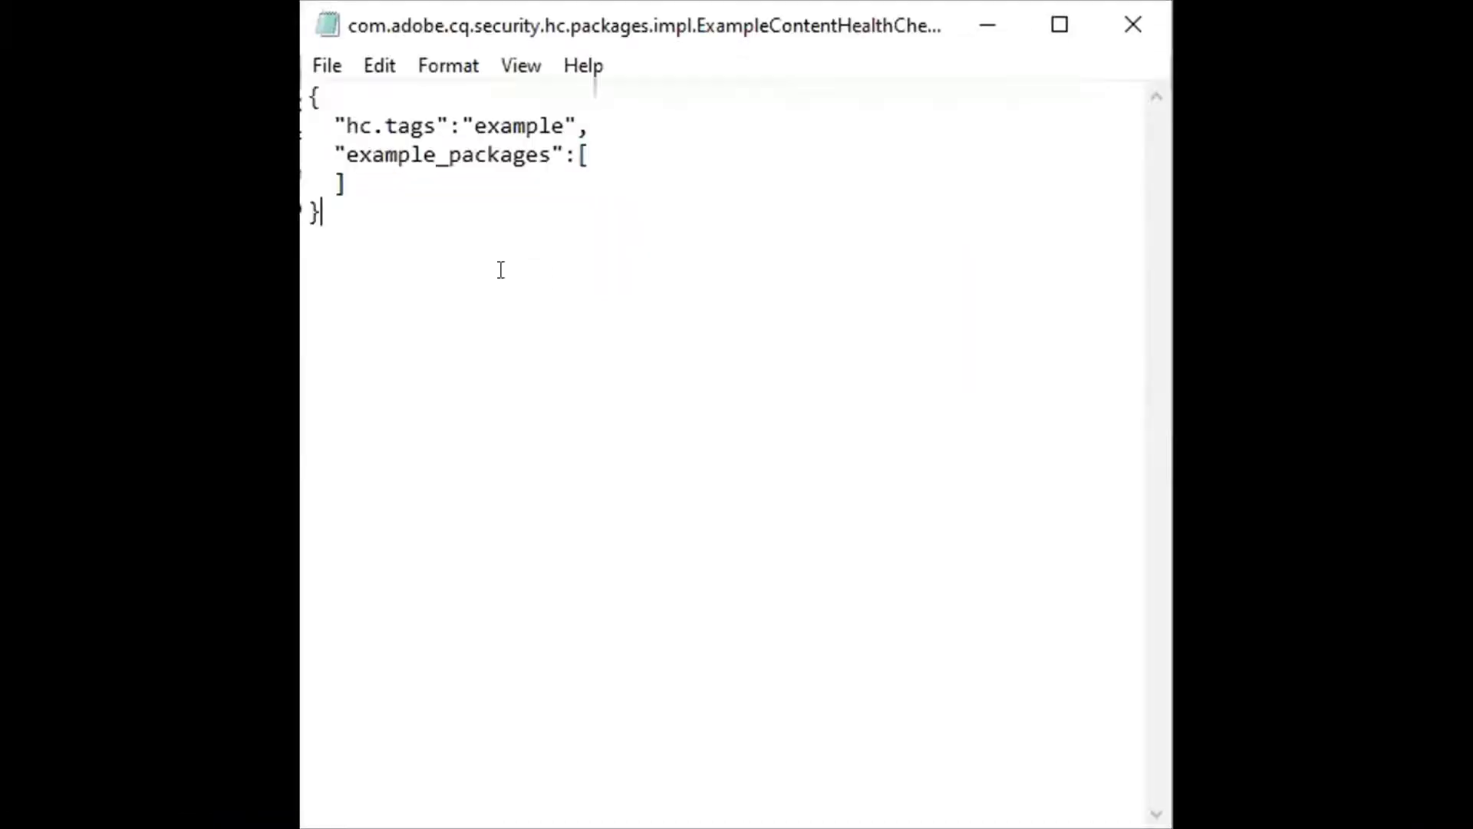
Highlight the "hc.tags":"example" line and its value in ExampleContentHealthCheck.cfg in Notepad
drag(499, 270, 591, 126)
click(441, 201)
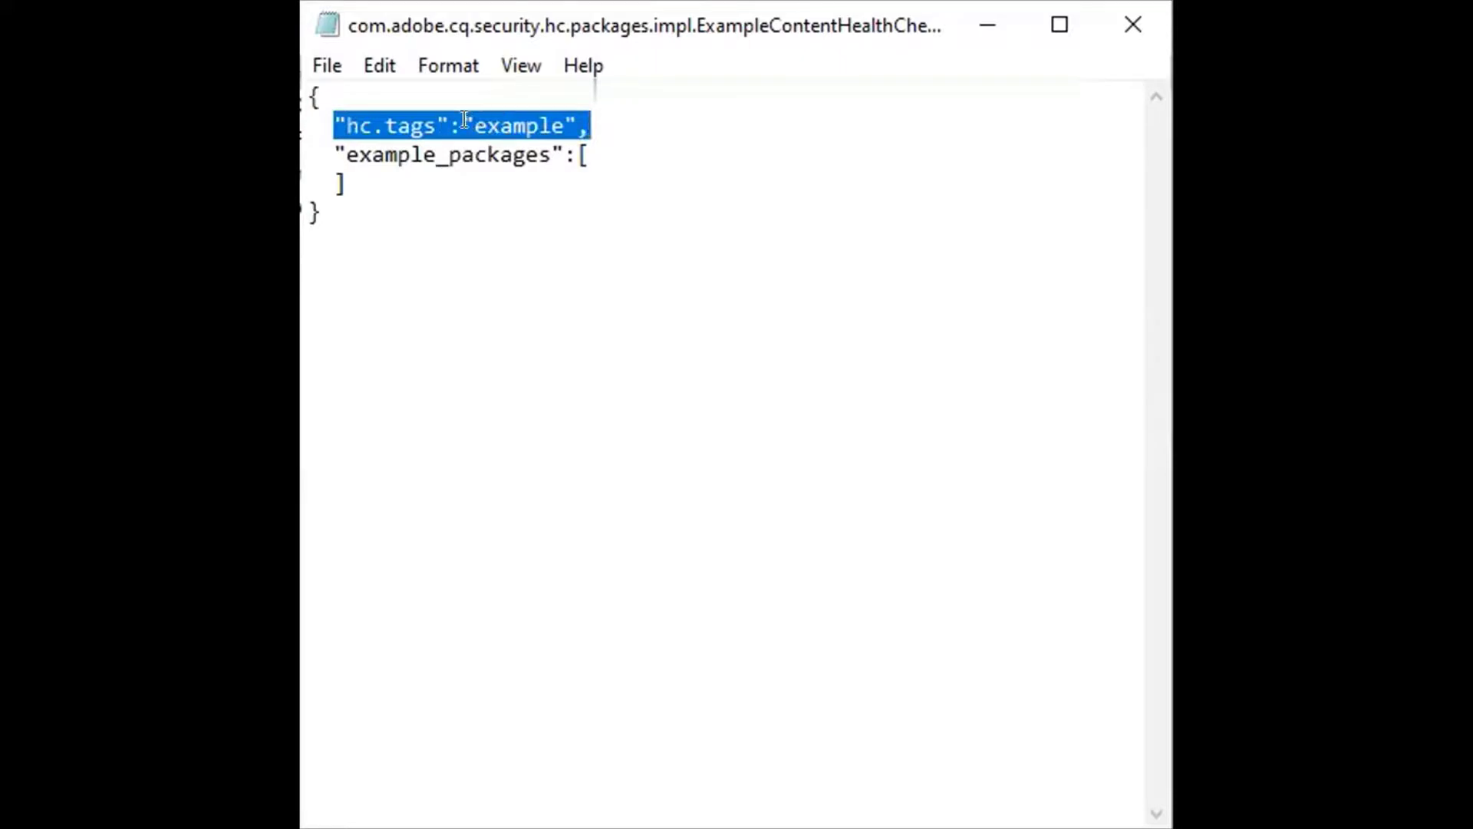
drag(463, 125, 577, 125)
click(652, 277)
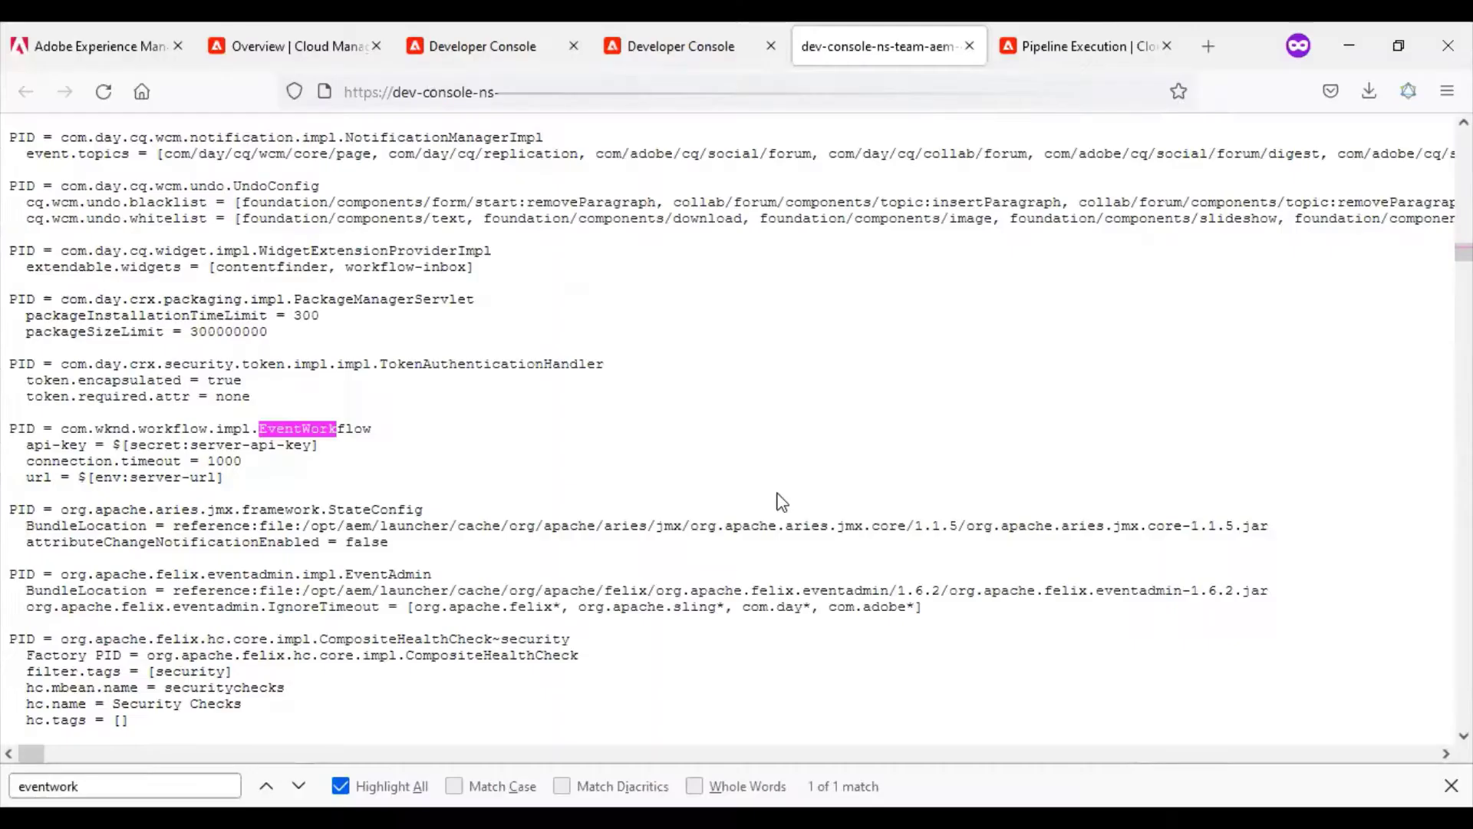
Search the dump for 'Examplecon' and highlight the ExampleContentHealthCheck name and its hc.tags = example line
key(ctrl+f)
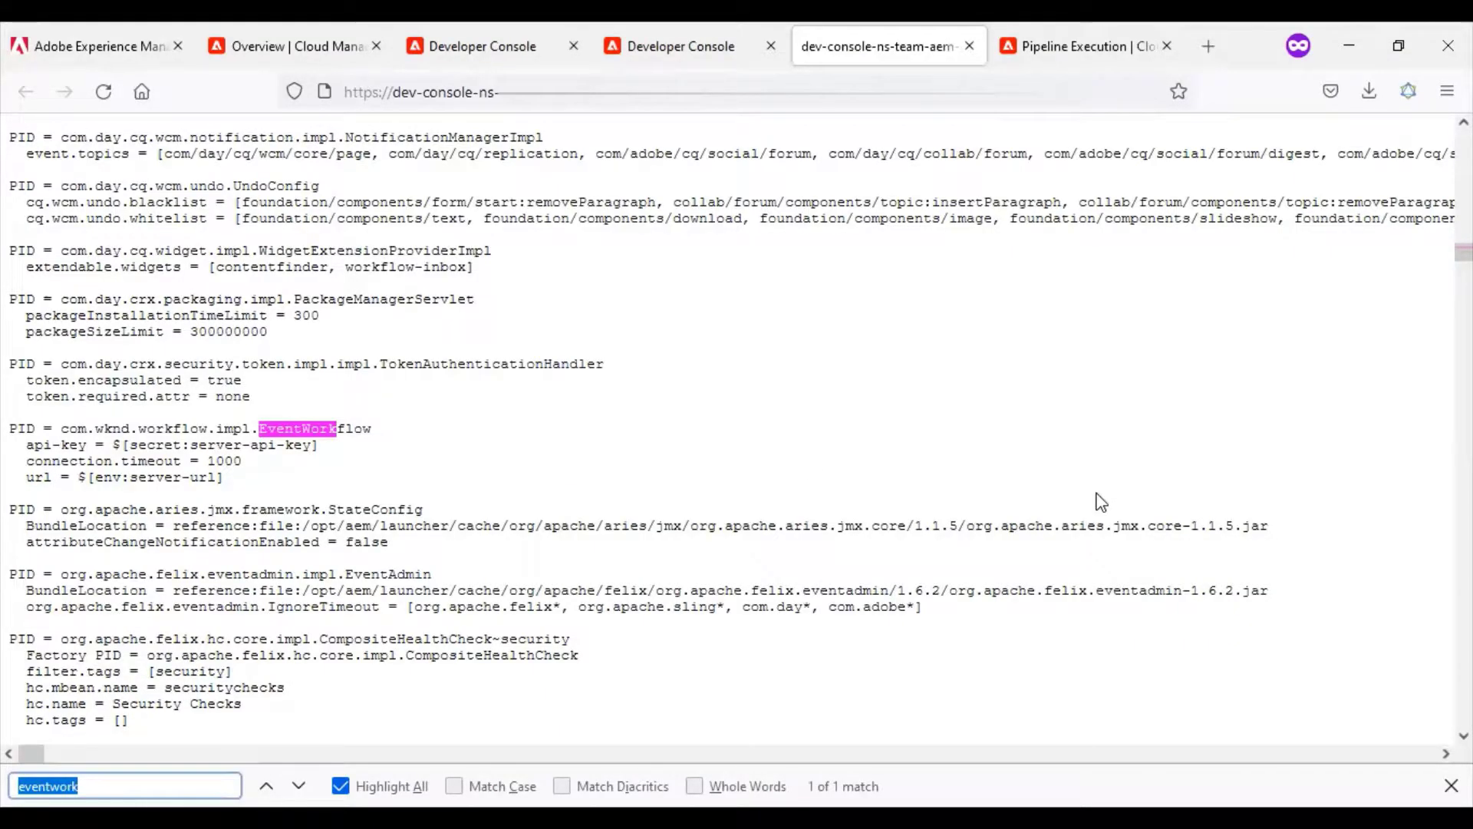
text(Exaplec)
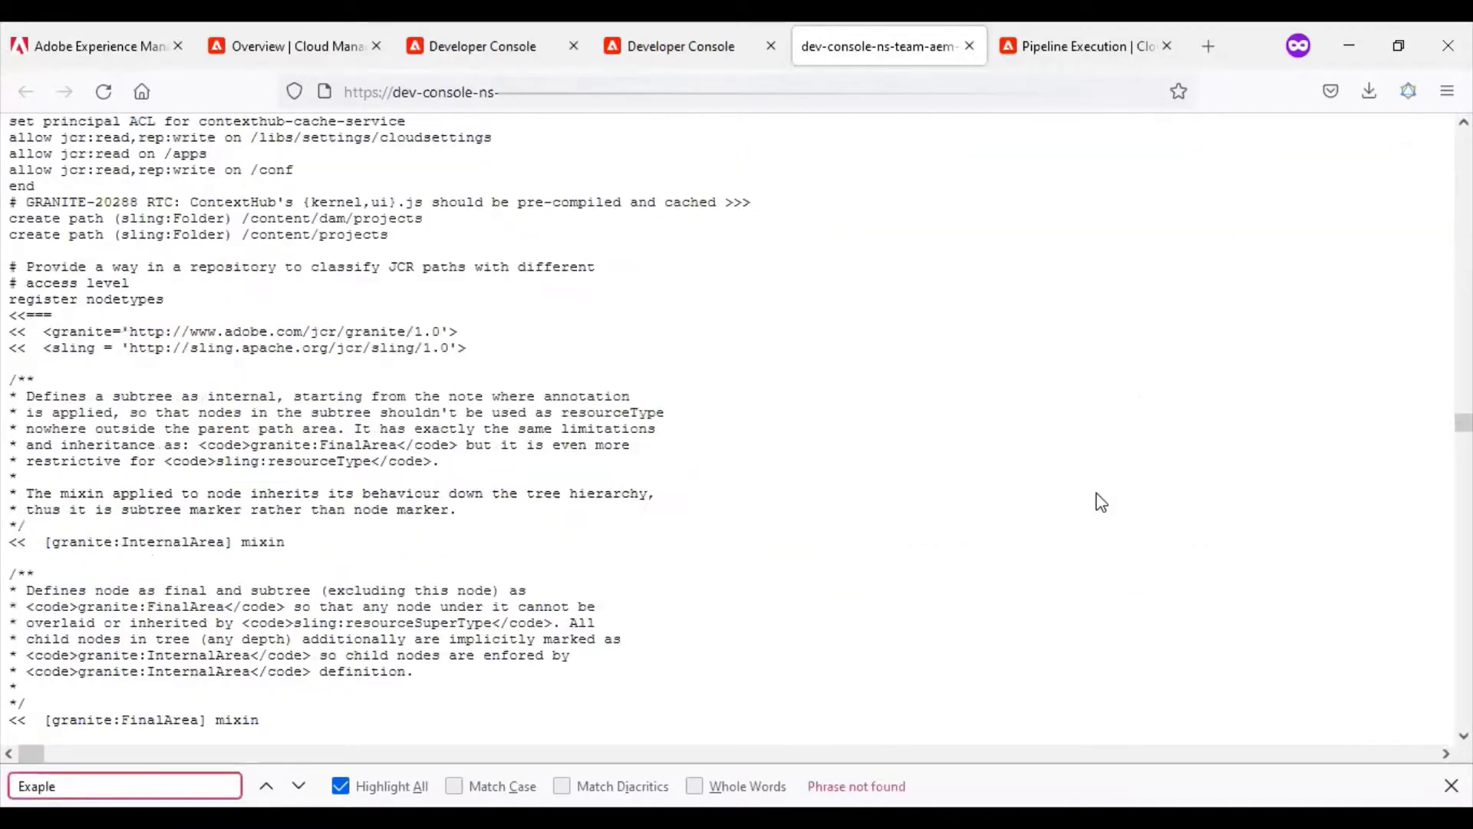
key(BackSpace)
key(BackSpace)
key(BackSpace)
key(BackSpace)
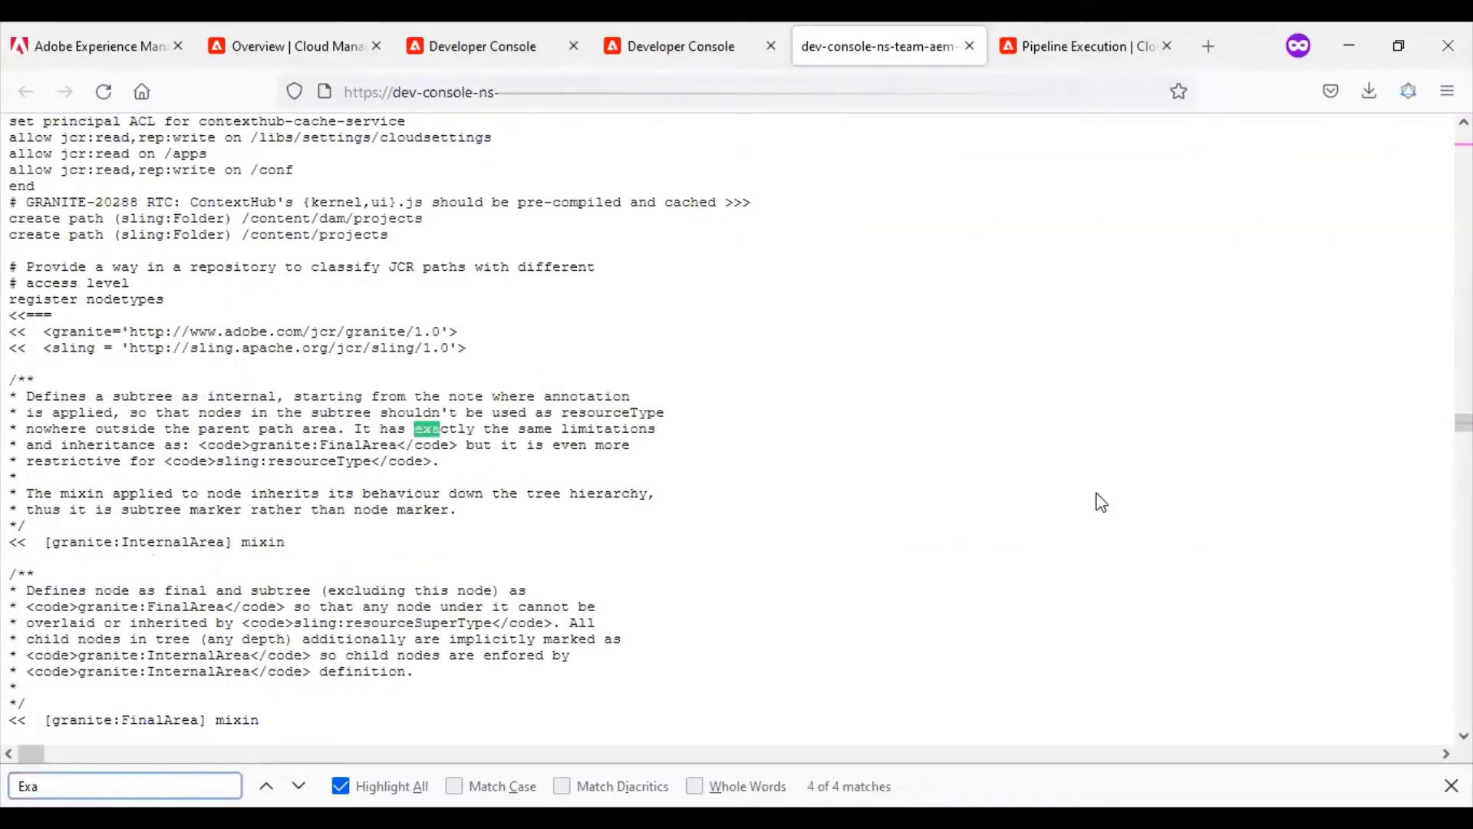
text(mplecon)
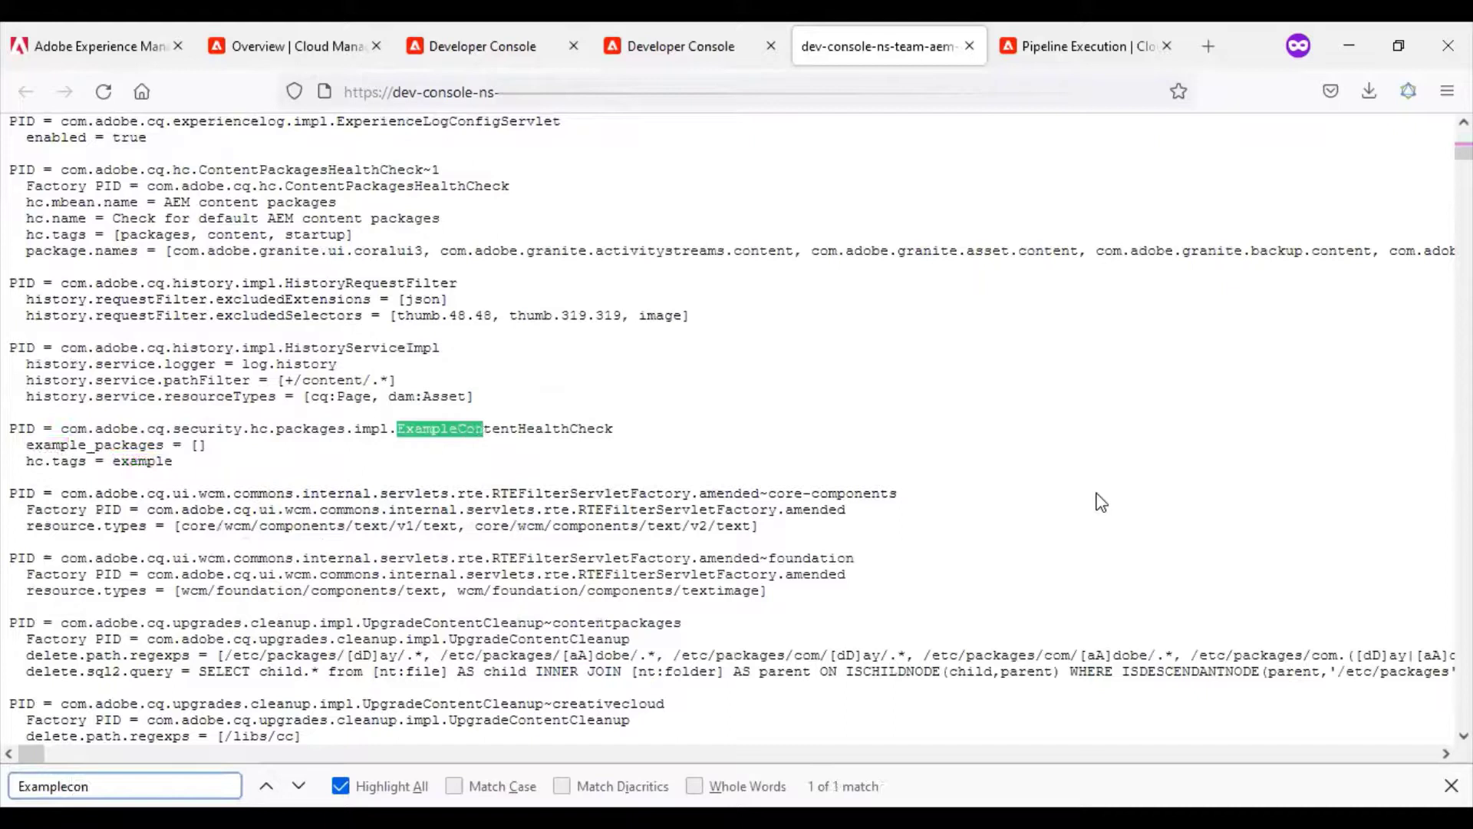
double_click(488, 431)
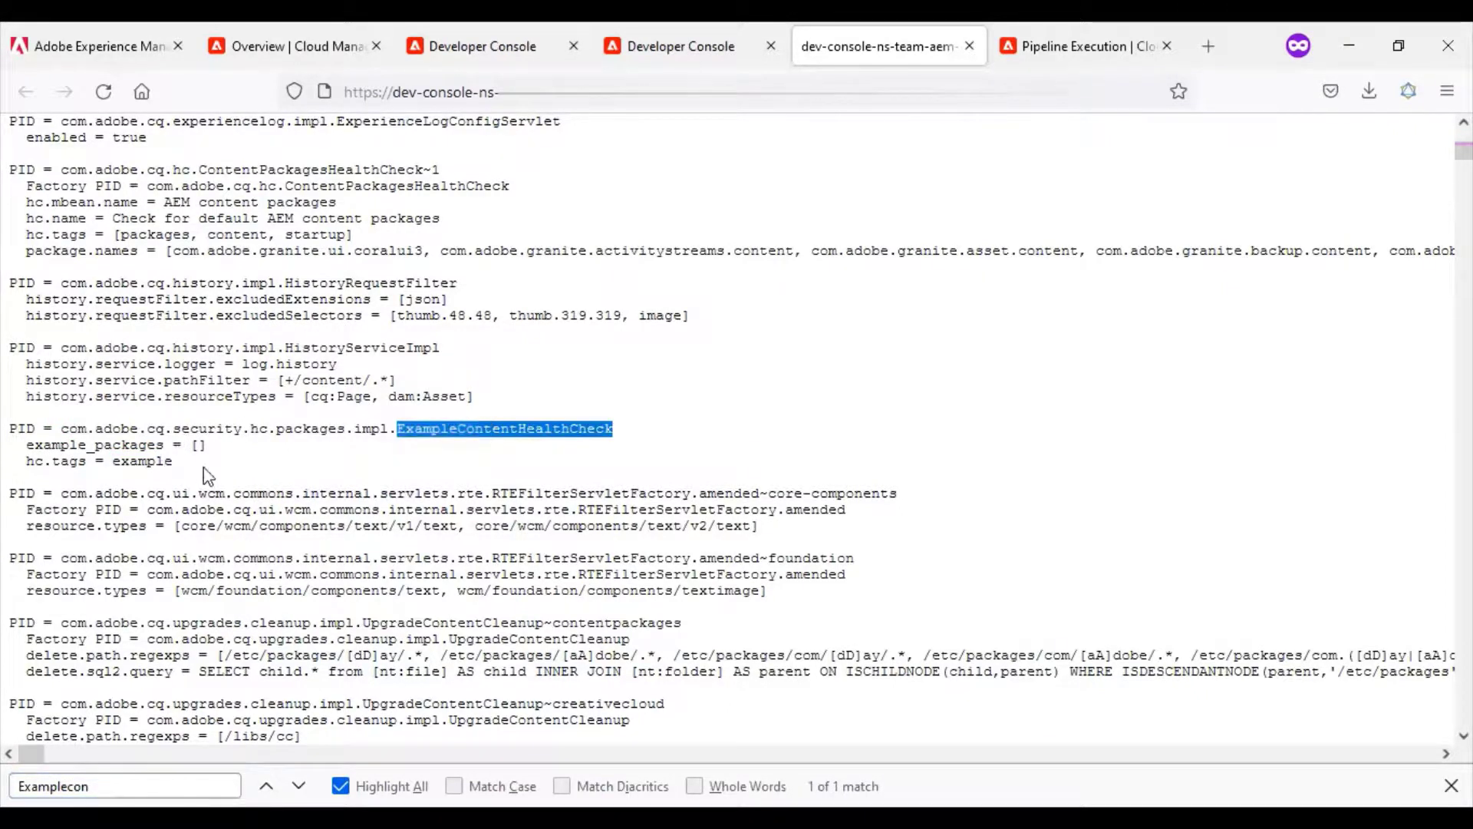
drag(201, 457, 7, 474)
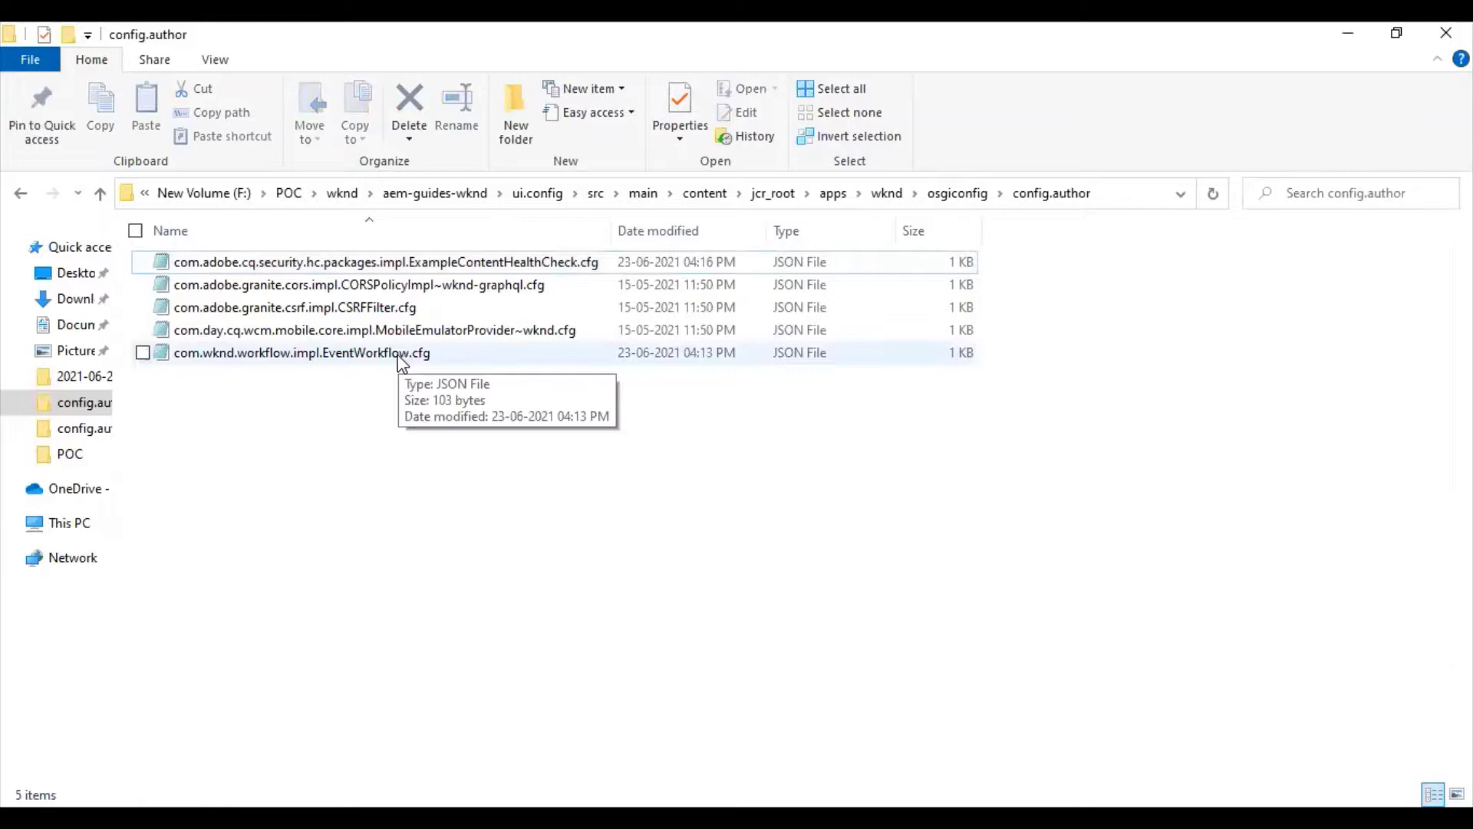
Select EventWorkflow.cfg, then ExampleContentHealthCheck.cfg, then EventWorkflow.cfg again in config.author
click(400, 359)
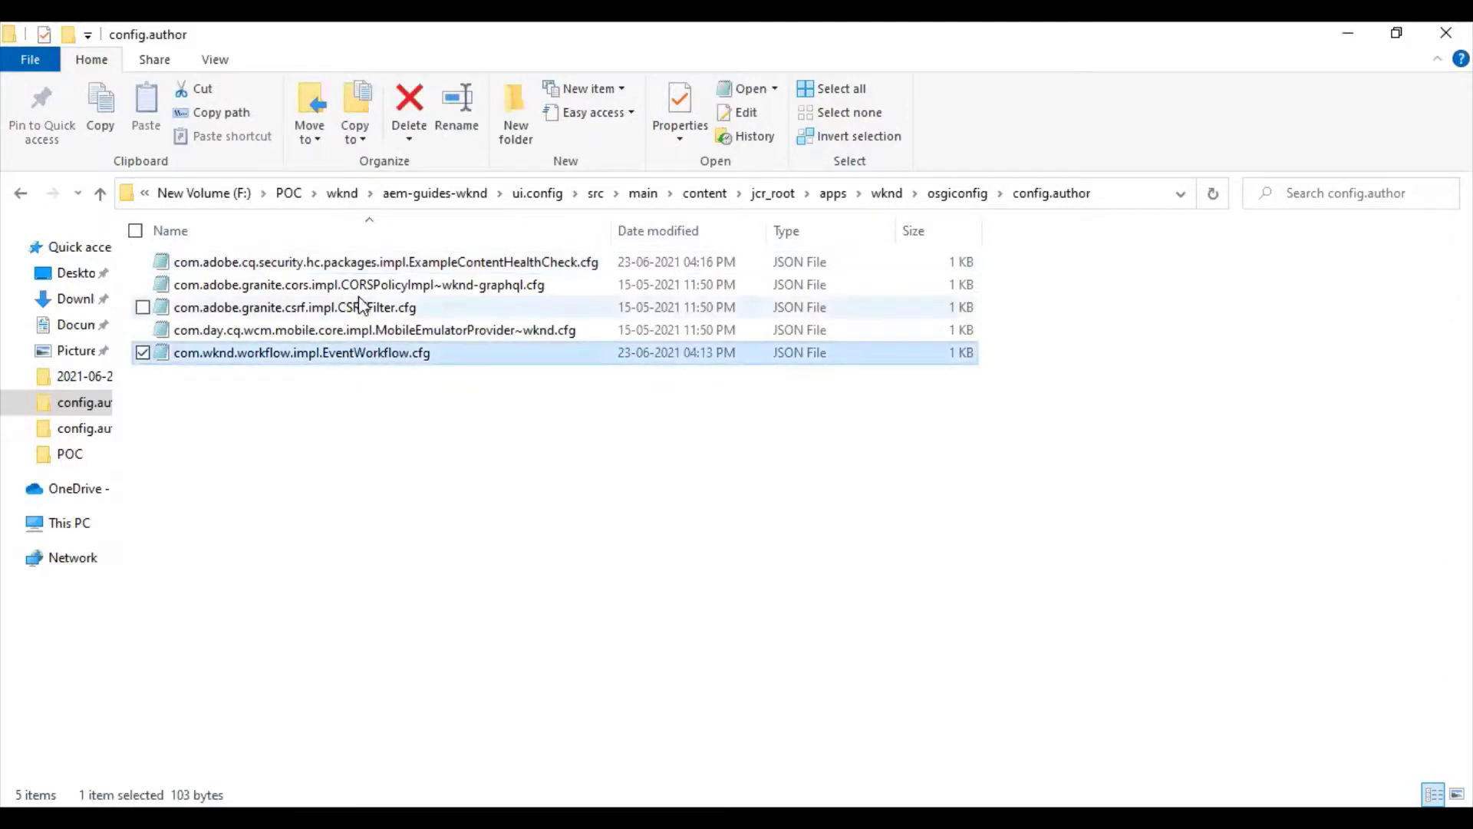
click(360, 264)
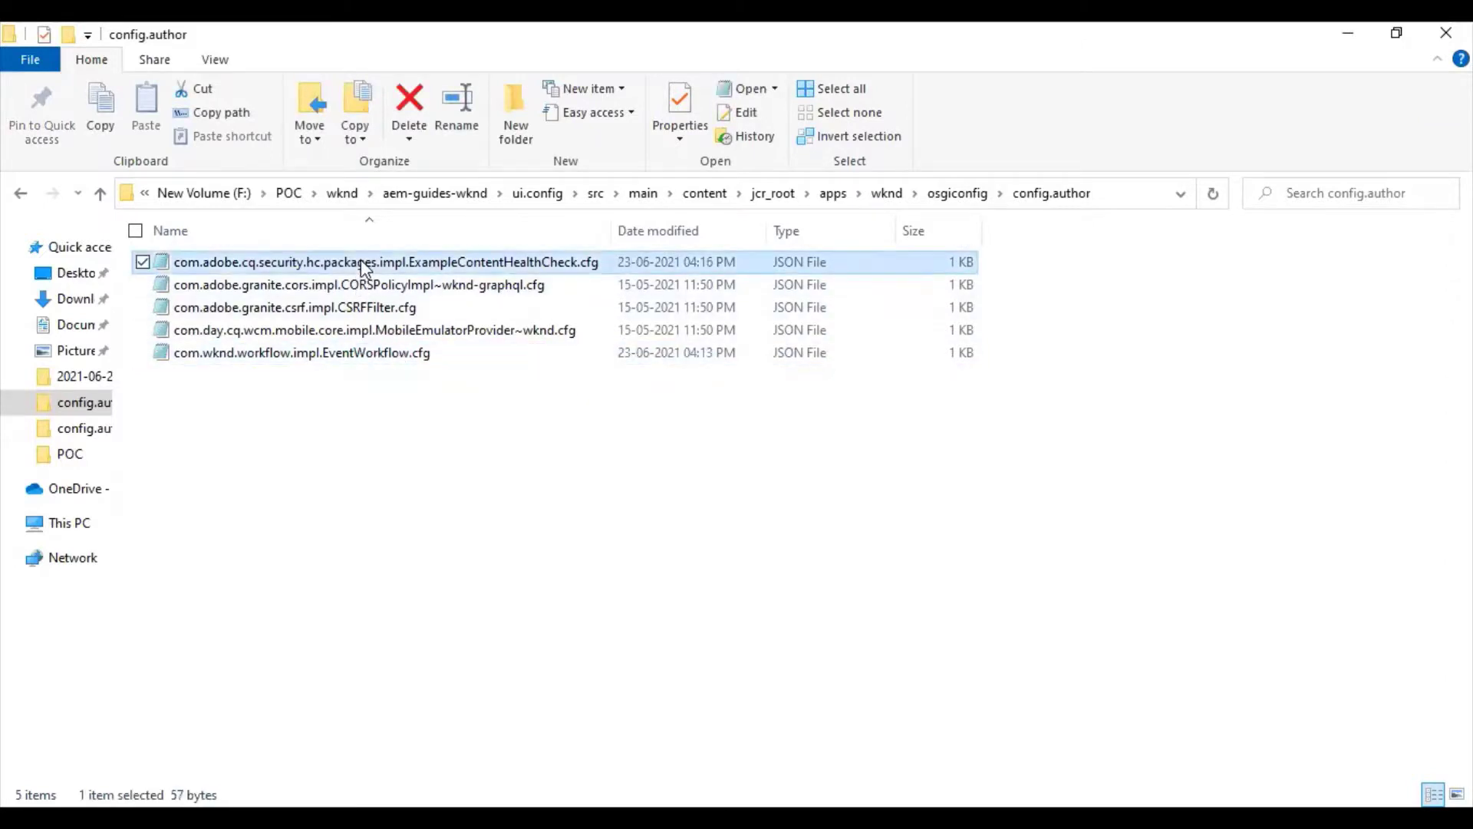
click(356, 358)
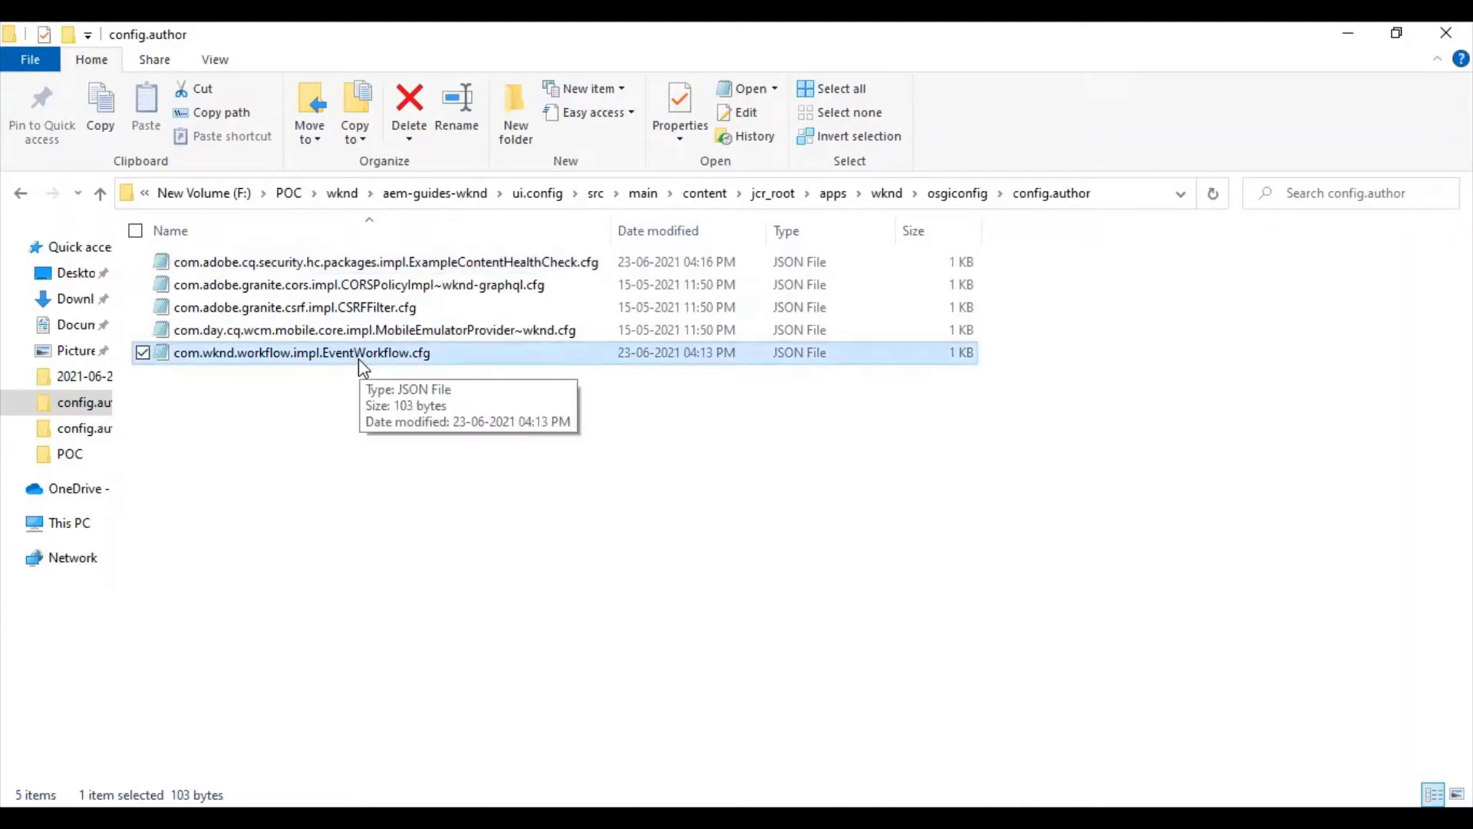